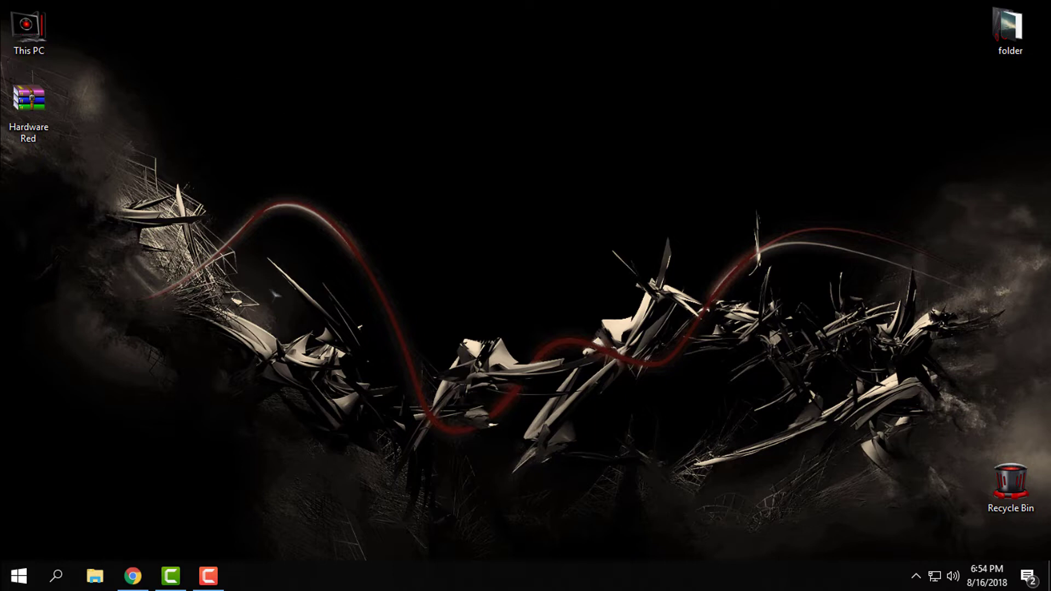
- Bring Chrome back up on the Rainmeter site and highlight its address in the address bar
{"action": "left_click", "coordinate": [29, 106]}
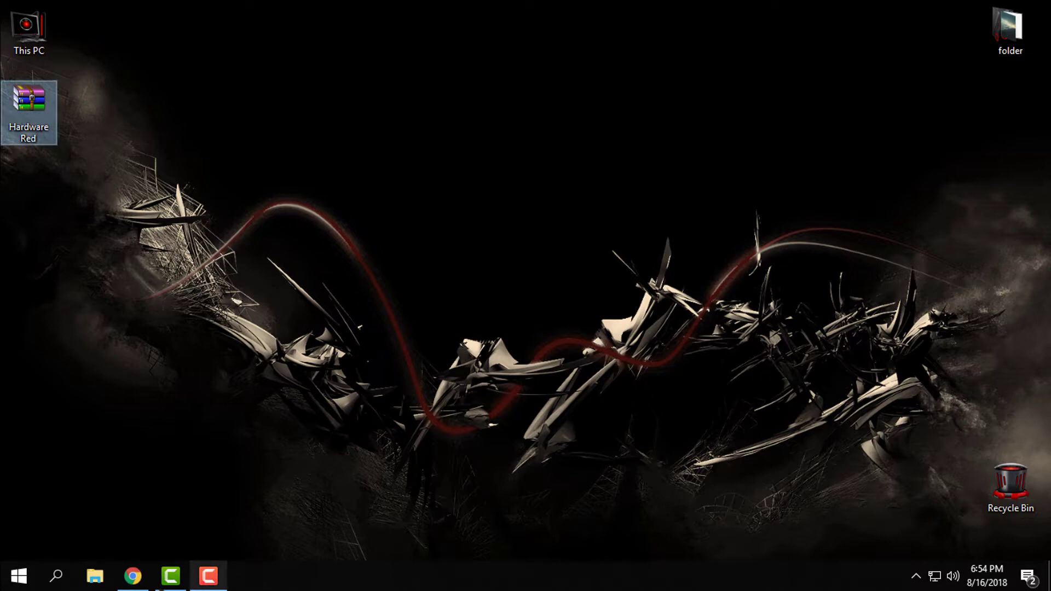
{"action": "left_click", "coordinate": [132, 577]}
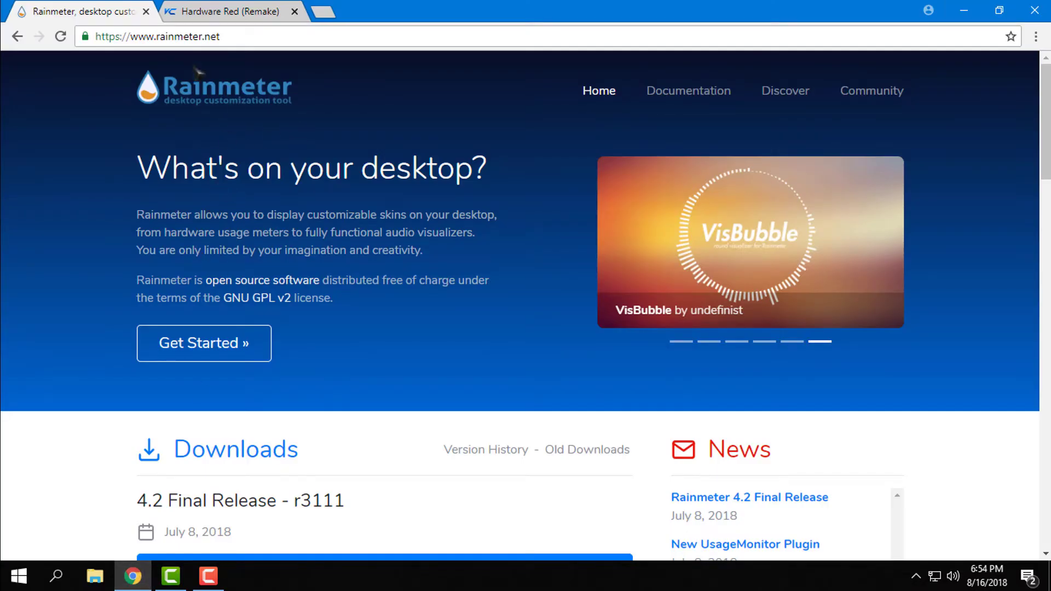
{"action": "left_click", "coordinate": [157, 37]}
{"action": "left_click", "coordinate": [287, 41]}
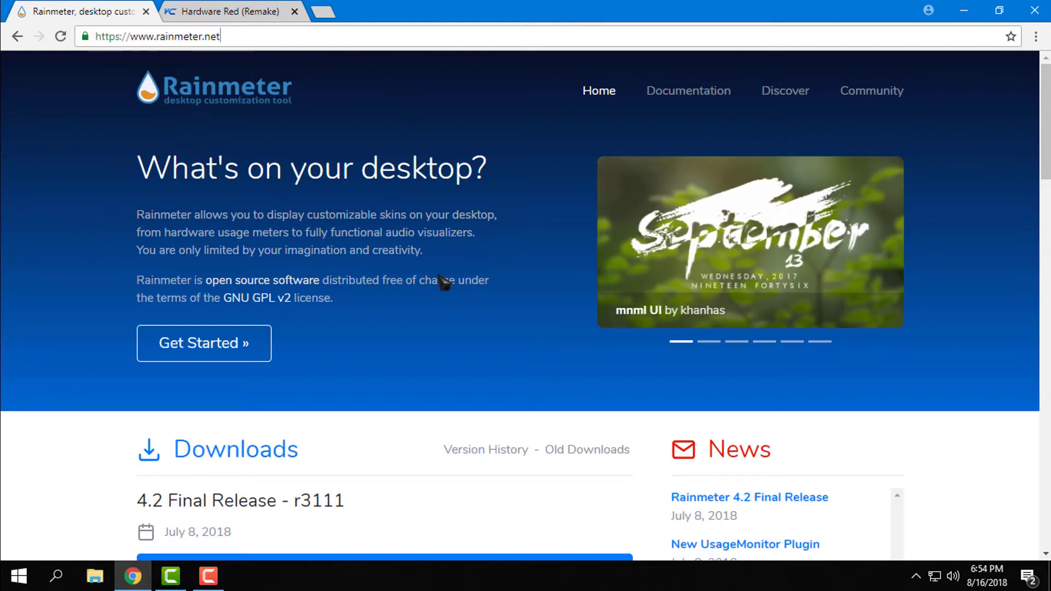
{"action": "scroll", "coordinate": [448, 281], "scroll_direction": "down", "scroll_amount": 3}
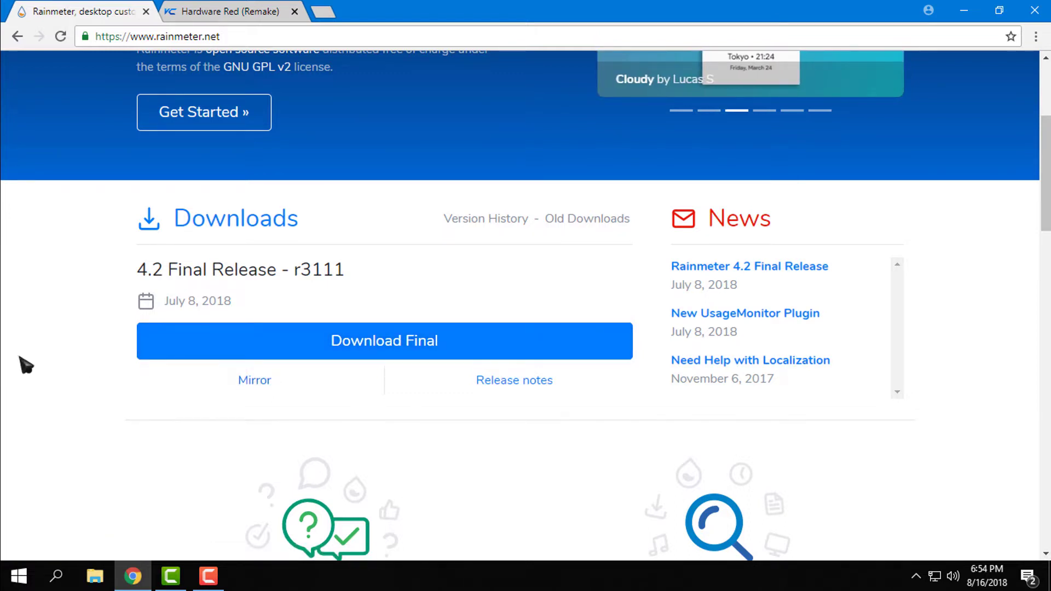
{"action": "left_click_drag", "start_coordinate": [237, 42], "coordinate": [85, 35]}
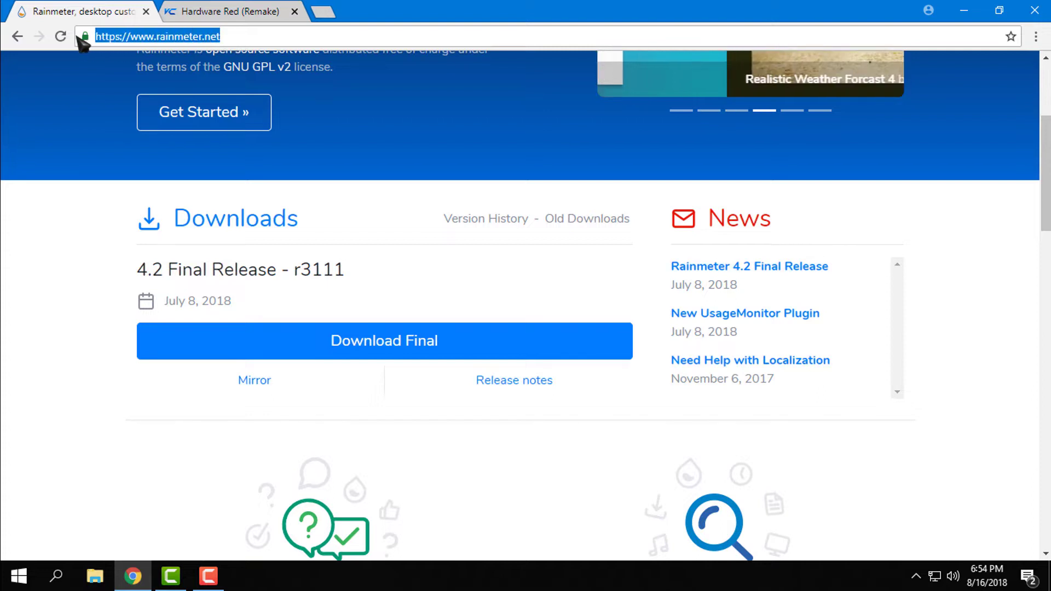
{"action": "left_click", "coordinate": [301, 46]}
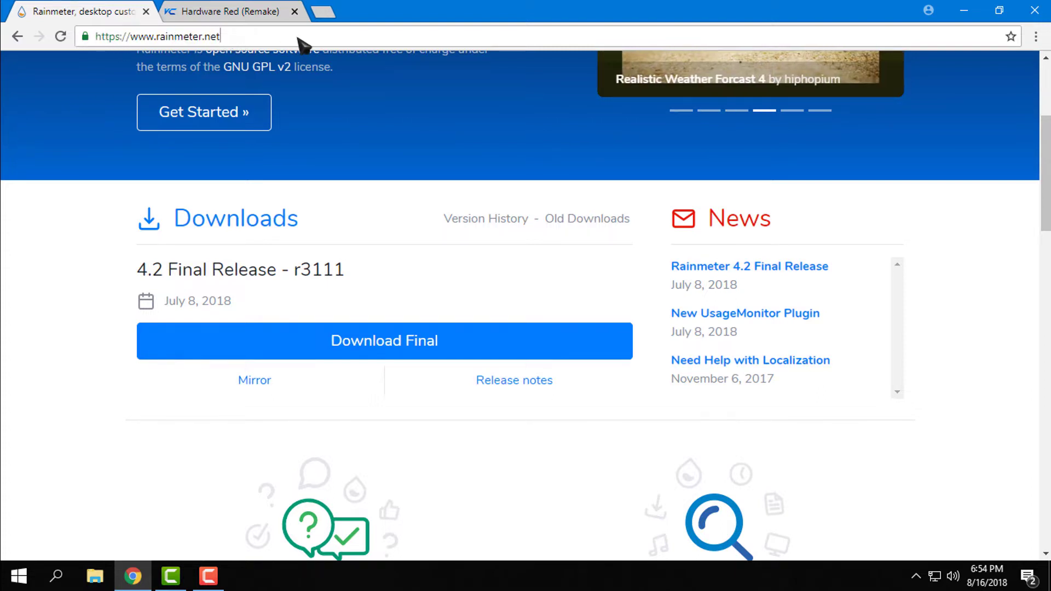
- View the Hardware Red (Remake) thread, close Chrome, and extract the archive to Hardware Red\ on the desktop
{"action": "left_click", "coordinate": [229, 11]}
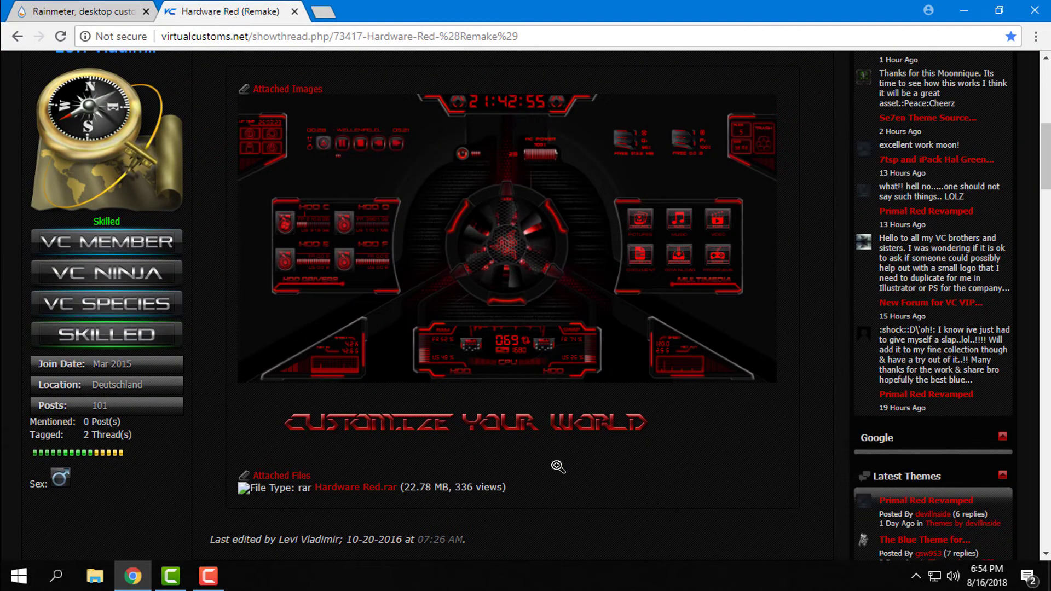
{"action": "scroll", "coordinate": [557, 474], "scroll_direction": "down", "scroll_amount": 1}
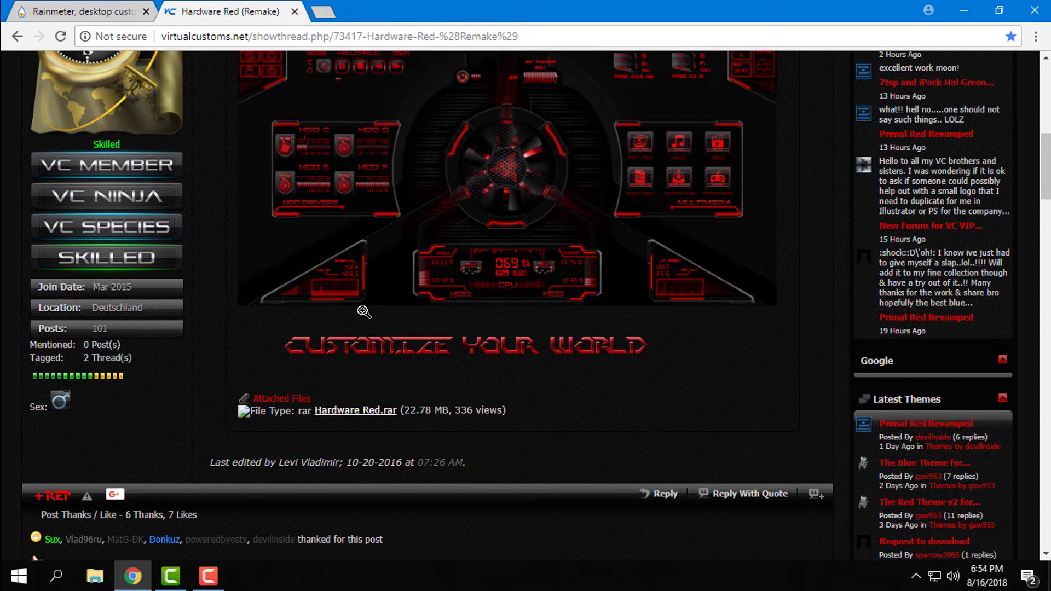
{"action": "scroll", "coordinate": [541, 301], "scroll_direction": "up", "scroll_amount": 1}
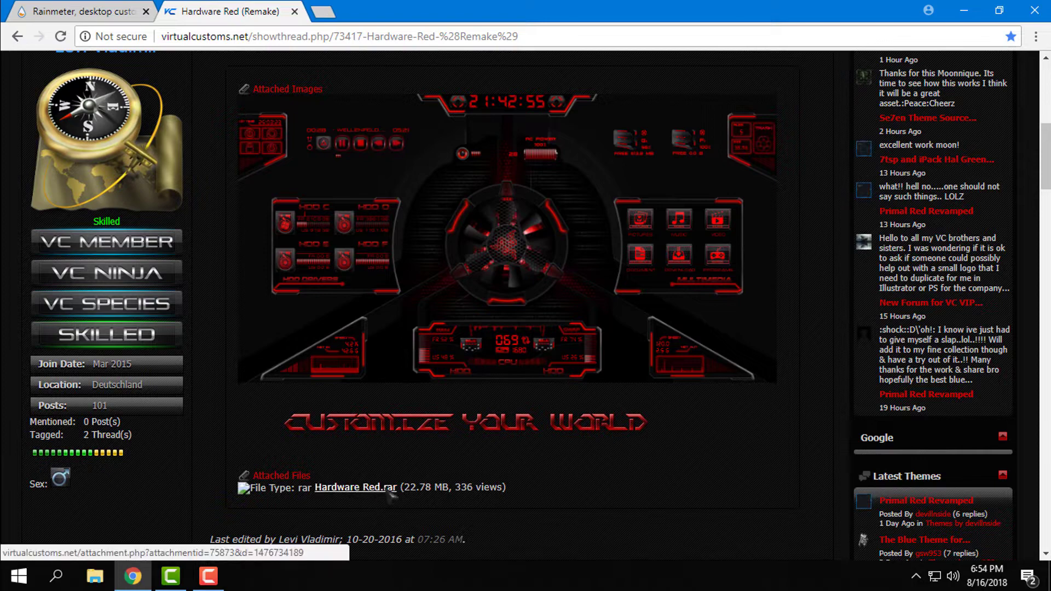
{"action": "scroll", "coordinate": [359, 499], "scroll_direction": "up", "scroll_amount": 6}
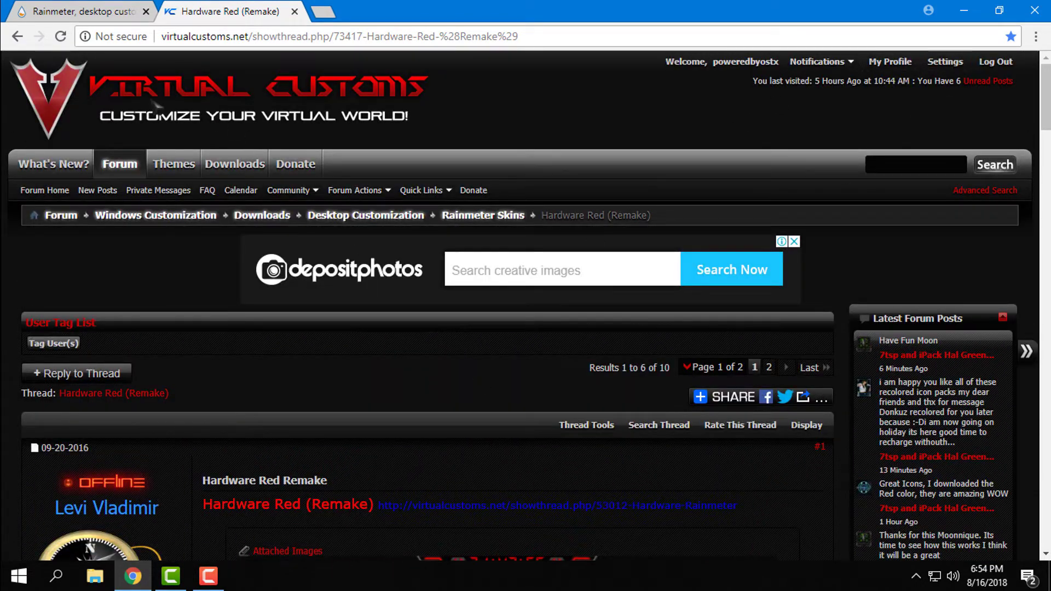
{"action": "scroll", "coordinate": [408, 302], "scroll_direction": "down", "scroll_amount": 3}
{"action": "scroll", "coordinate": [407, 303], "scroll_direction": "down", "scroll_amount": 1}
{"action": "scroll", "coordinate": [407, 302], "scroll_direction": "down", "scroll_amount": 1}
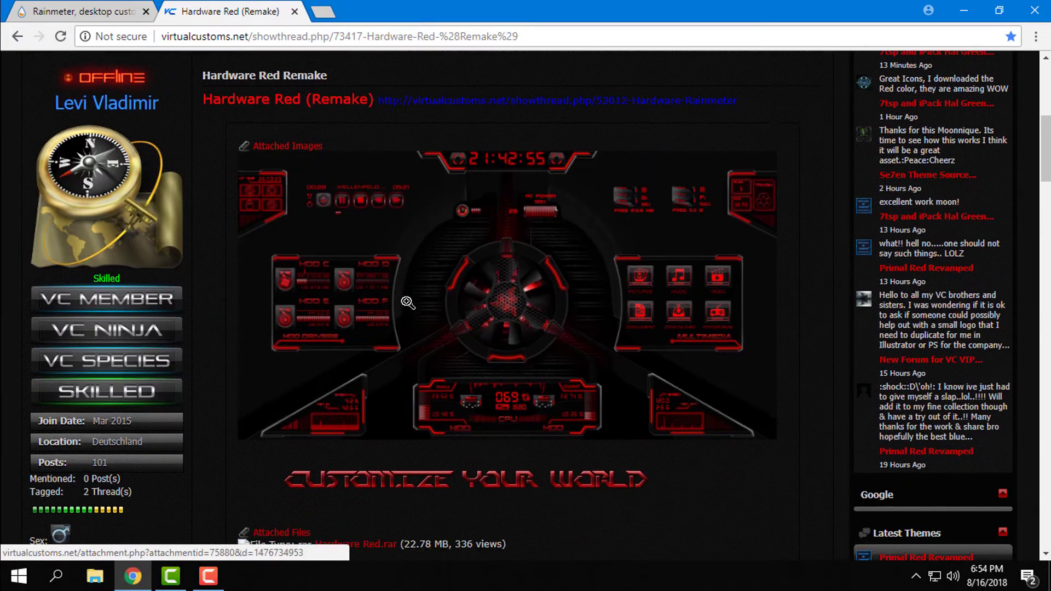
{"action": "scroll", "coordinate": [406, 301], "scroll_direction": "up", "scroll_amount": 1}
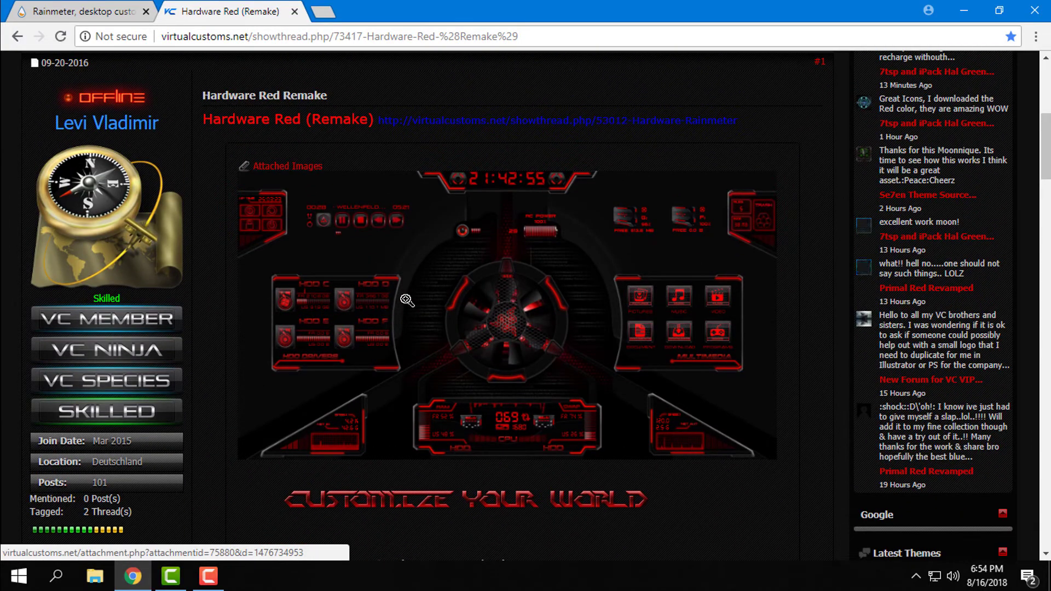
{"action": "scroll", "coordinate": [407, 302], "scroll_direction": "down", "scroll_amount": 3}
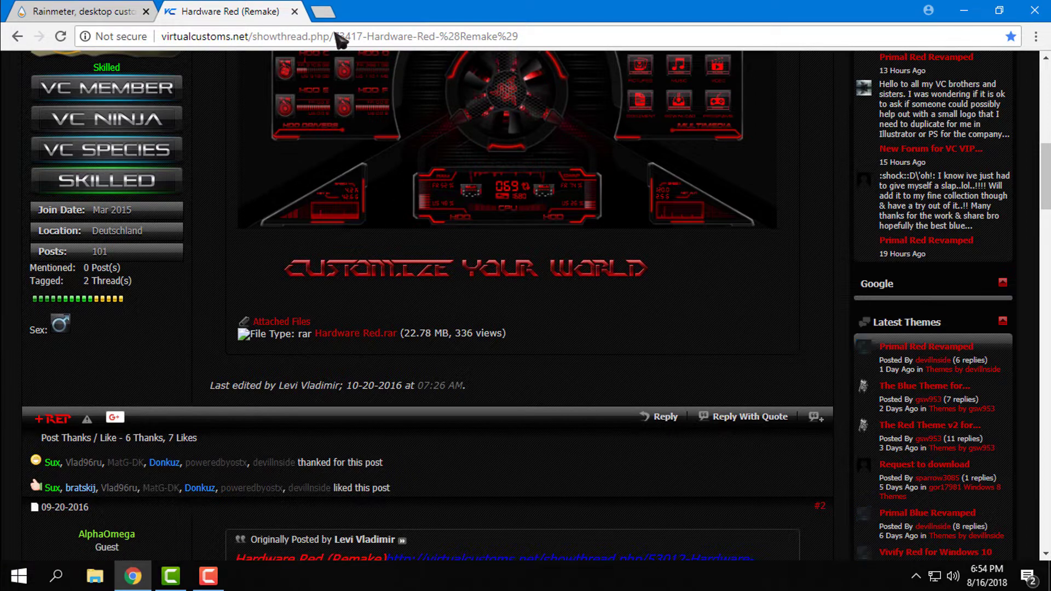
{"action": "left_click", "coordinate": [1045, 6]}
{"action": "left_click", "coordinate": [32, 108]}
{"action": "right_click", "coordinate": [44, 105]}
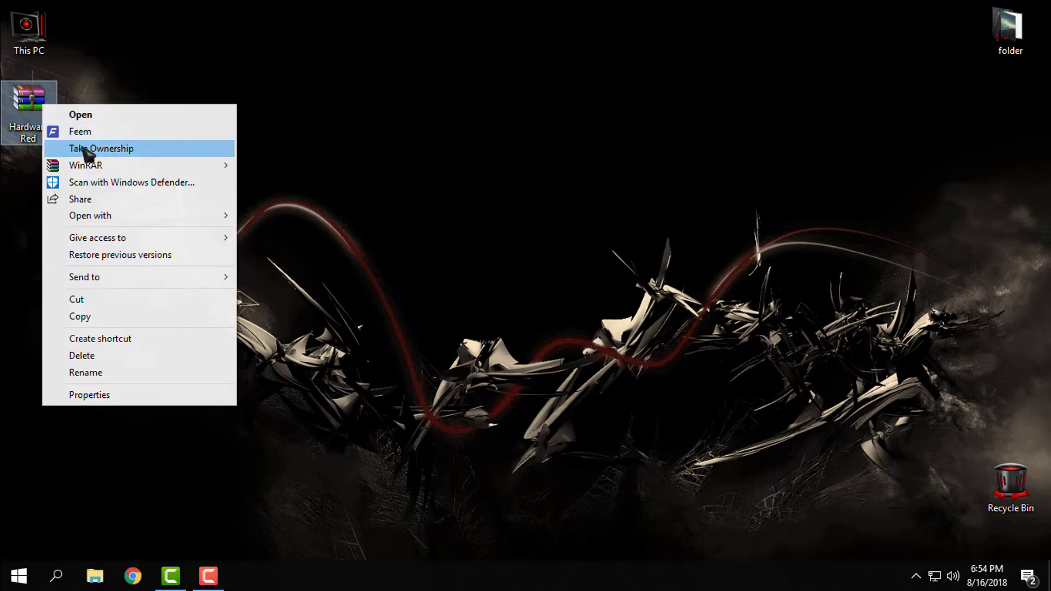
{"action": "mouse_move", "coordinate": [86, 165]}
{"action": "left_click", "coordinate": [309, 217]}
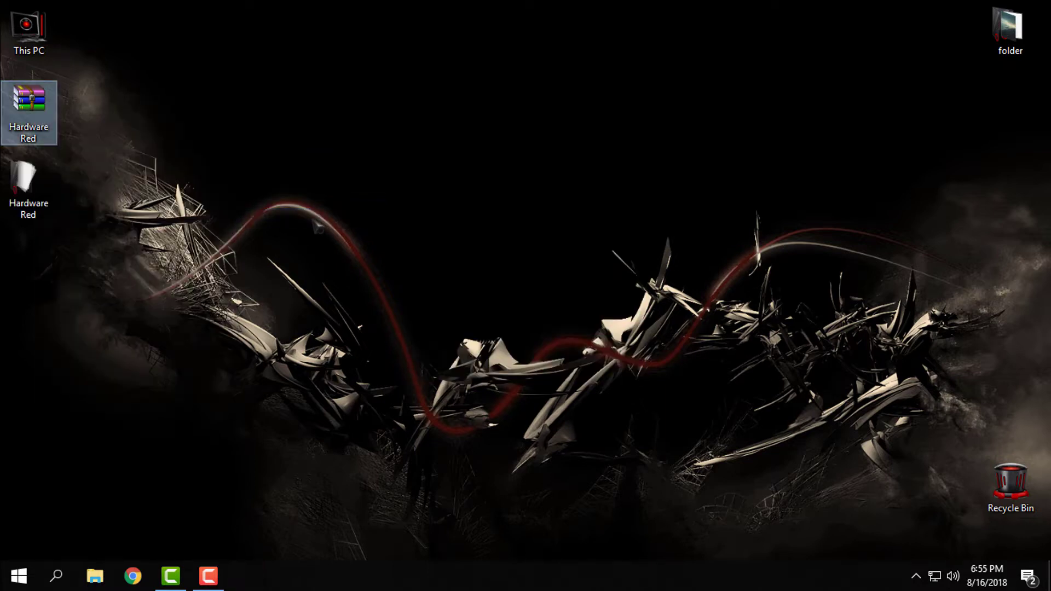
- Browse into the extracted Hardware Red folder and its Fonts subfolder
{"action": "double_click", "coordinate": [37, 197]}
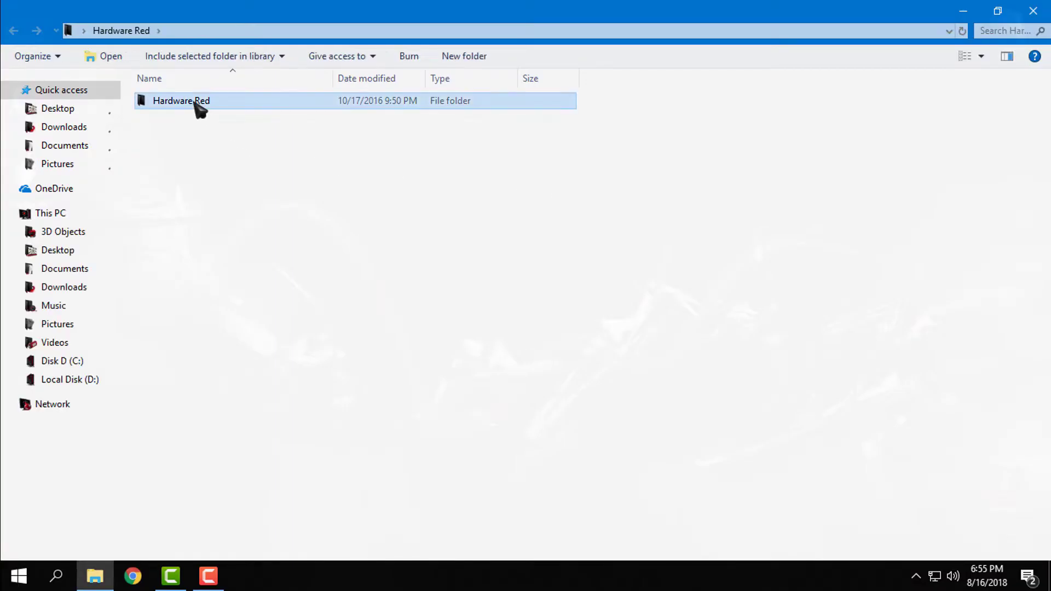
{"action": "double_click", "coordinate": [200, 105]}
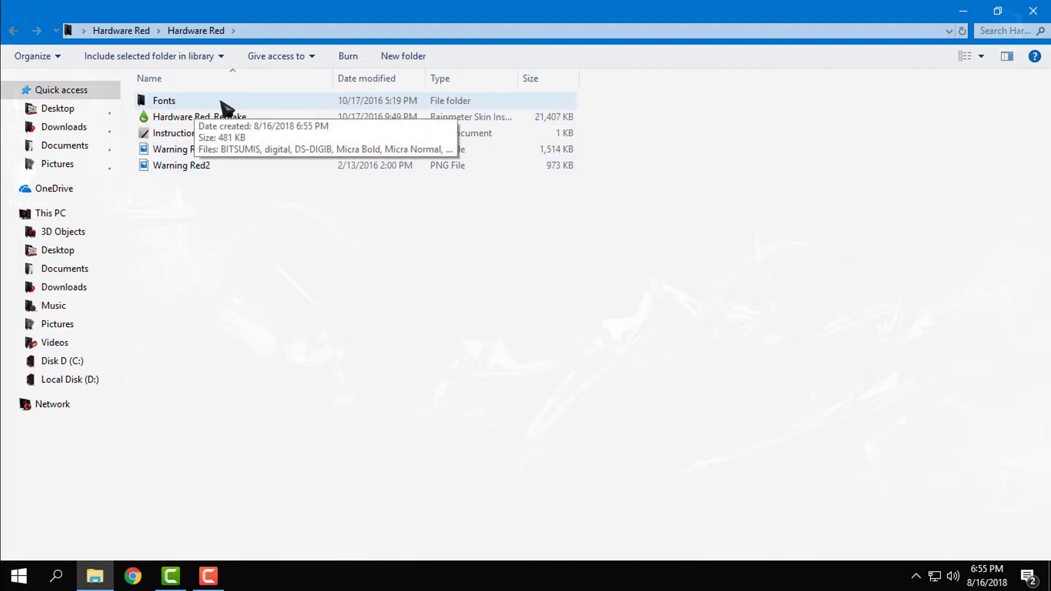
{"action": "double_click", "coordinate": [174, 104]}
- Install all the font files via their context menu and return to the Hardware Red folder
{"action": "left_click_drag", "start_coordinate": [176, 293], "coordinate": [228, 101]}
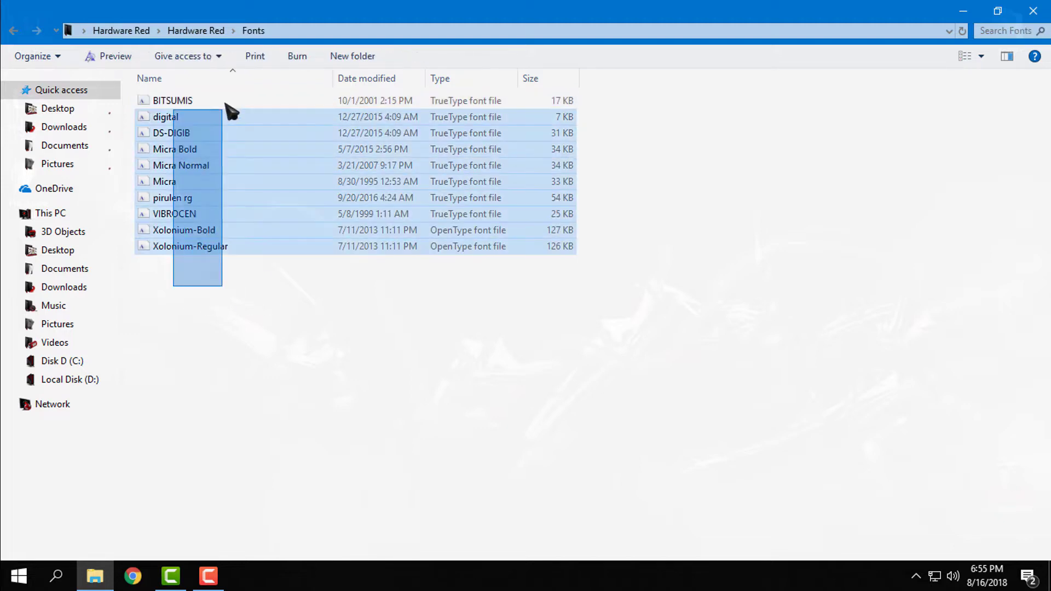
{"action": "left_click", "coordinate": [227, 101]}
{"action": "left_click_drag", "start_coordinate": [192, 367], "coordinate": [223, 104]}
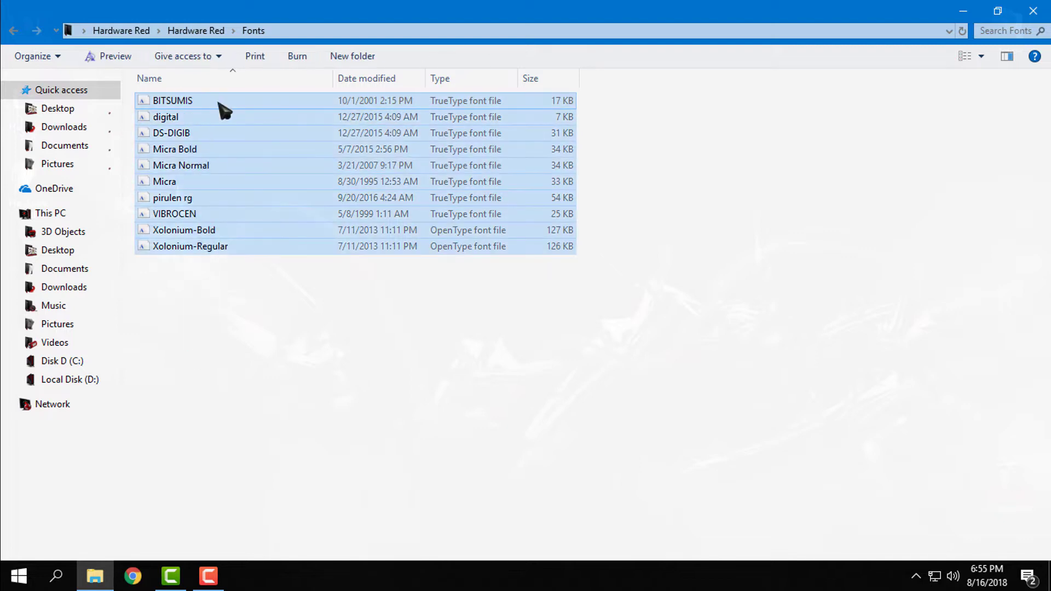
{"action": "right_click", "coordinate": [221, 104]}
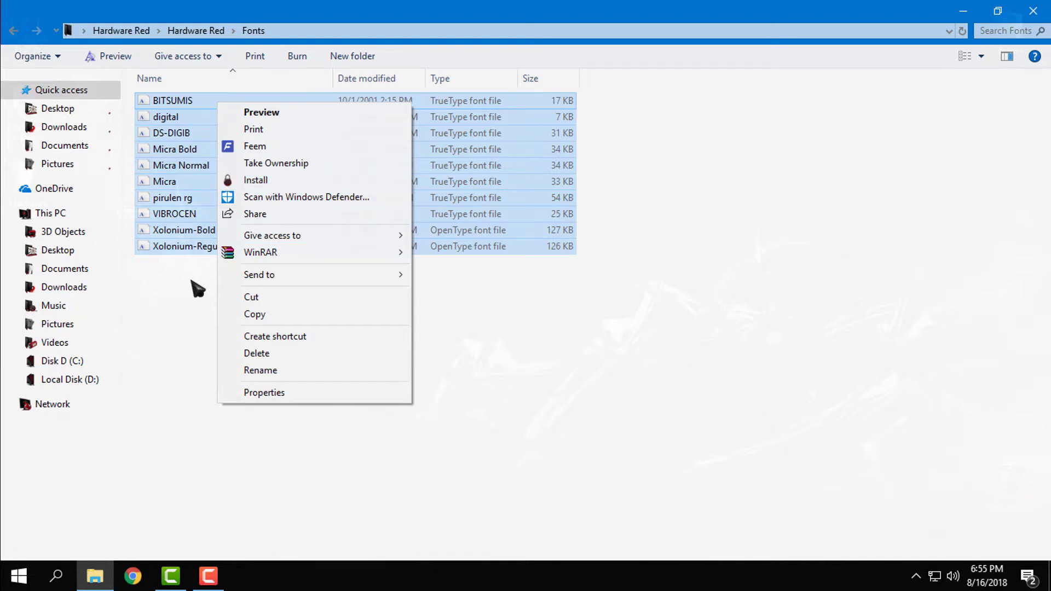
{"action": "left_click", "coordinate": [214, 277]}
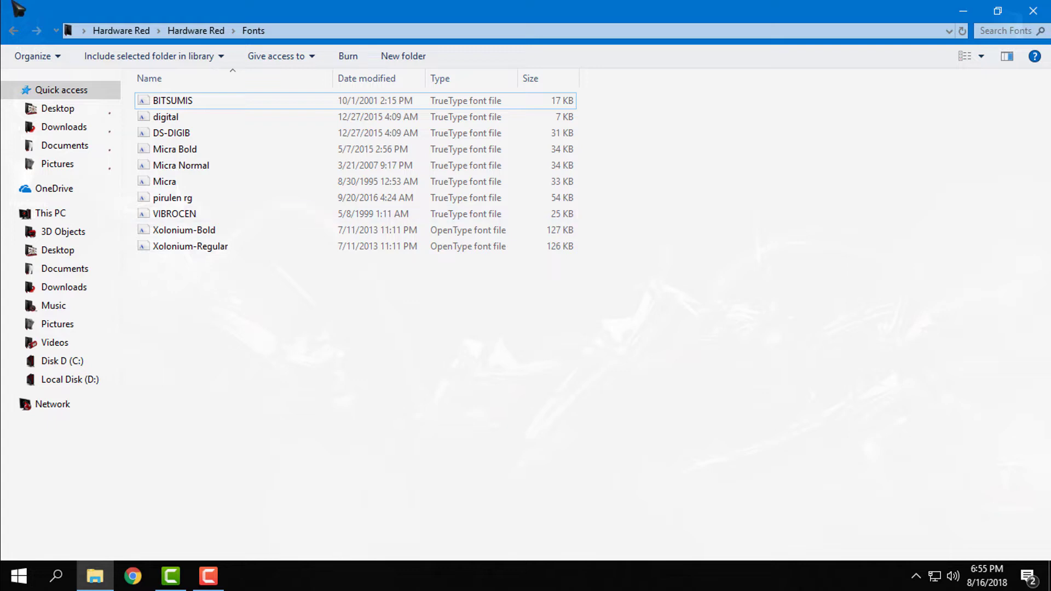
{"action": "left_click", "coordinate": [14, 31]}
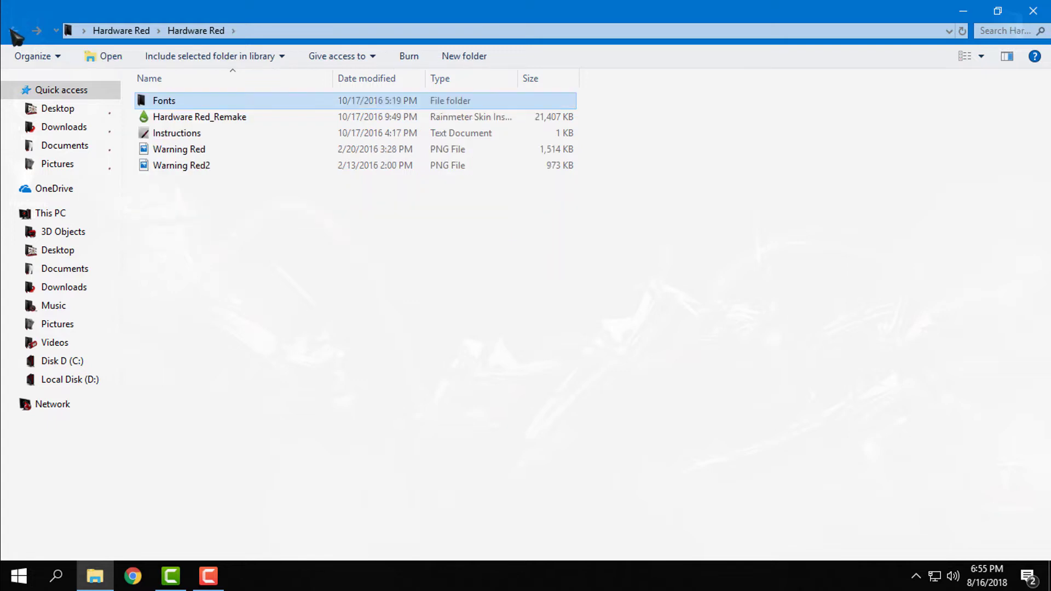
{"action": "left_click", "coordinate": [168, 136]}
{"action": "double_click", "coordinate": [171, 138]}
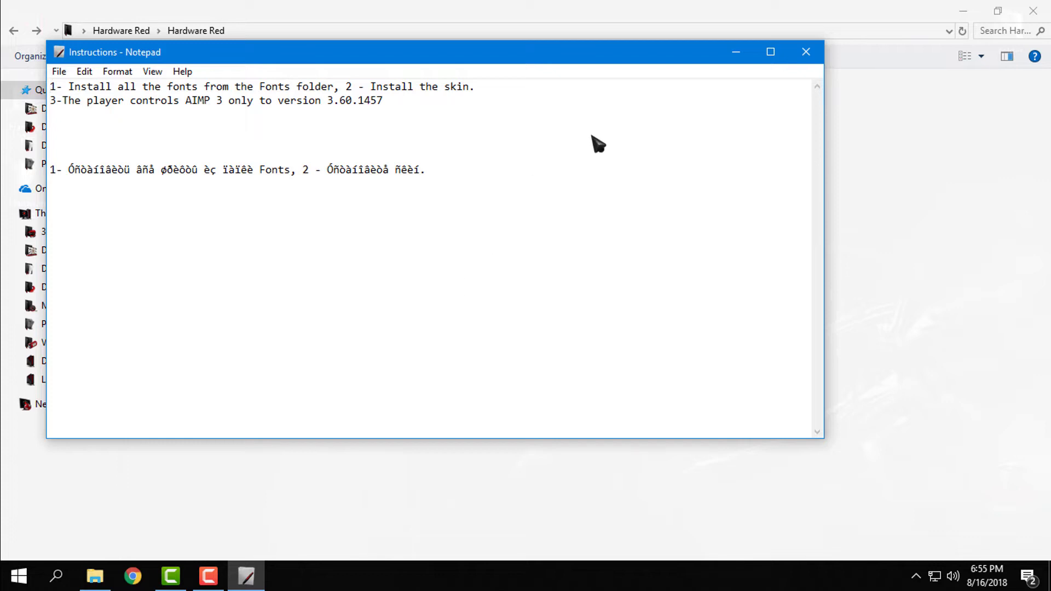
{"action": "left_click", "coordinate": [807, 52]}
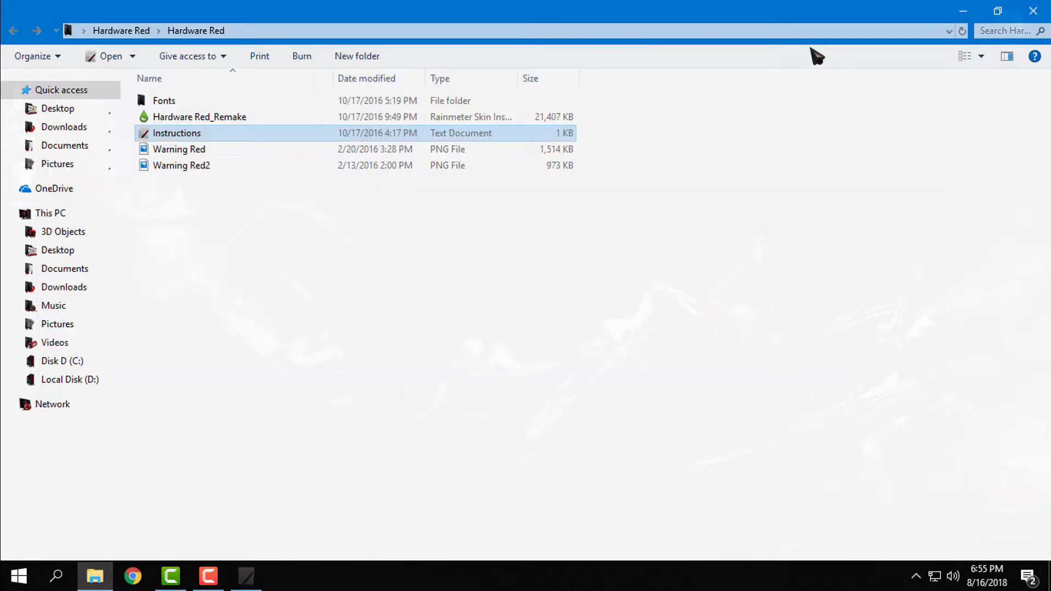
{"action": "left_click", "coordinate": [214, 153]}
{"action": "left_click", "coordinate": [200, 167], "text": "shift"}
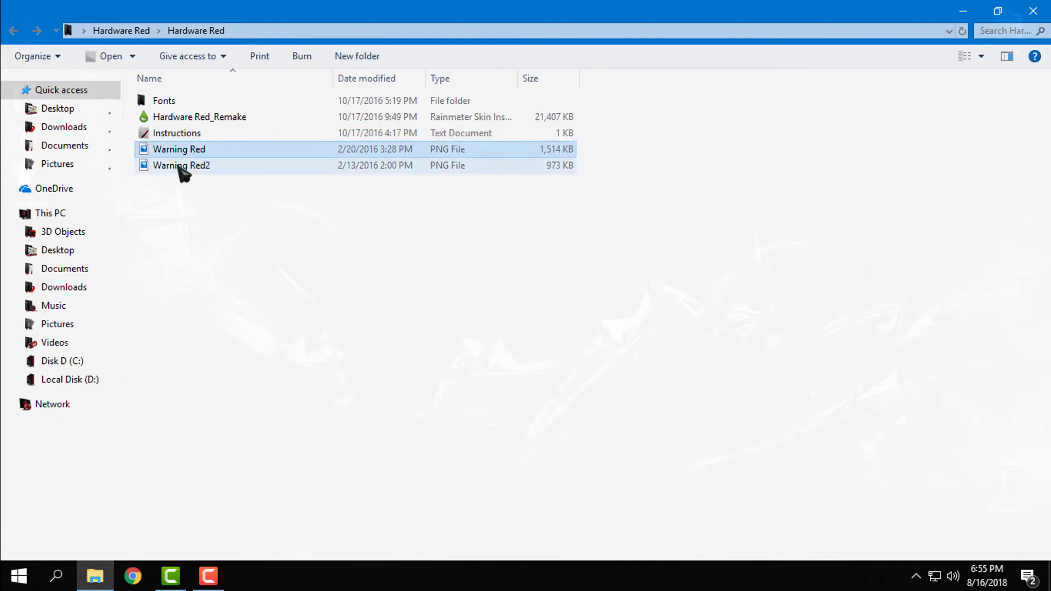
{"action": "left_click", "coordinate": [178, 166]}
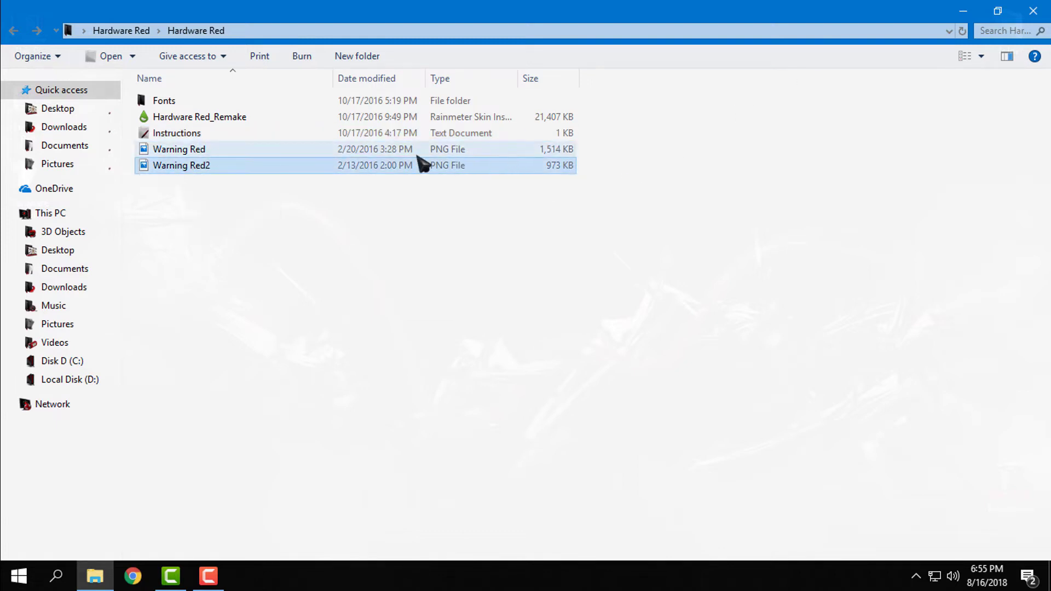
{"action": "left_click", "coordinate": [230, 148], "text": "ctrl"}
- View the Warning Red image in Photos, set it as the desktop background, and close the viewer
{"action": "key", "text": "Return"}
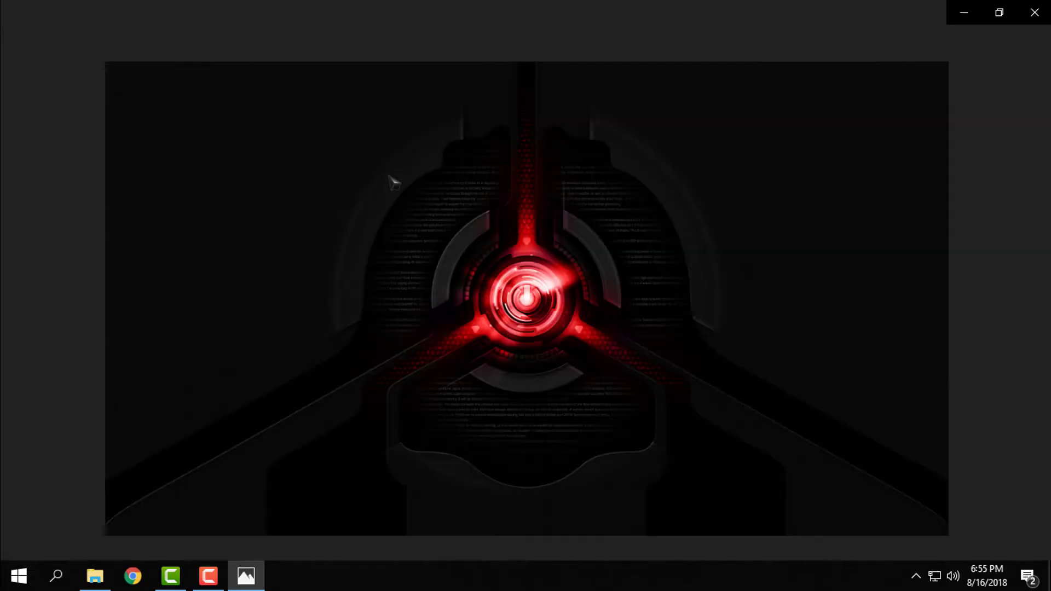
{"action": "right_click", "coordinate": [354, 157]}
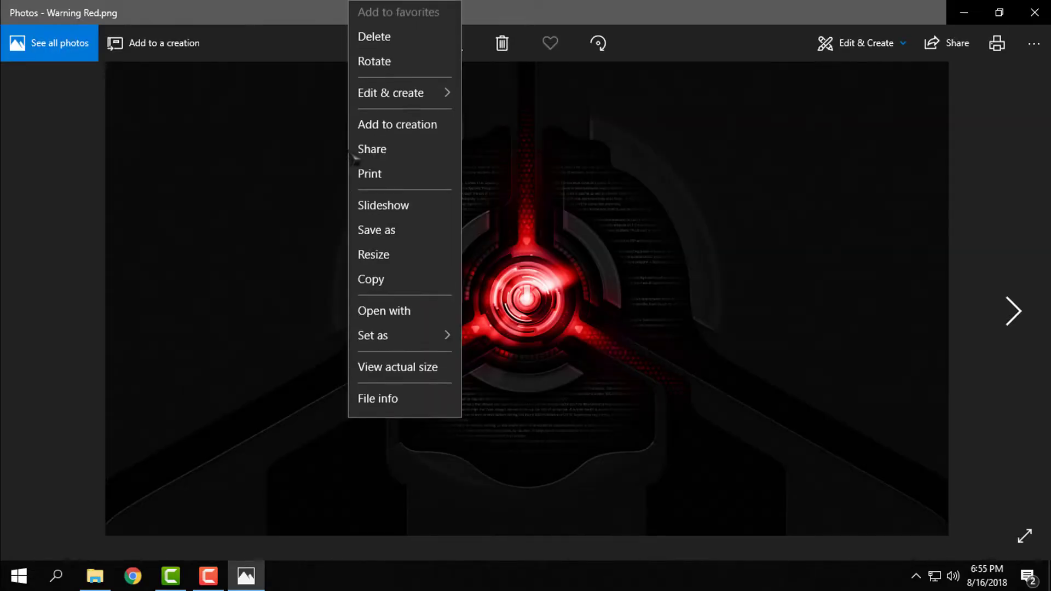
{"action": "mouse_move", "coordinate": [402, 342]}
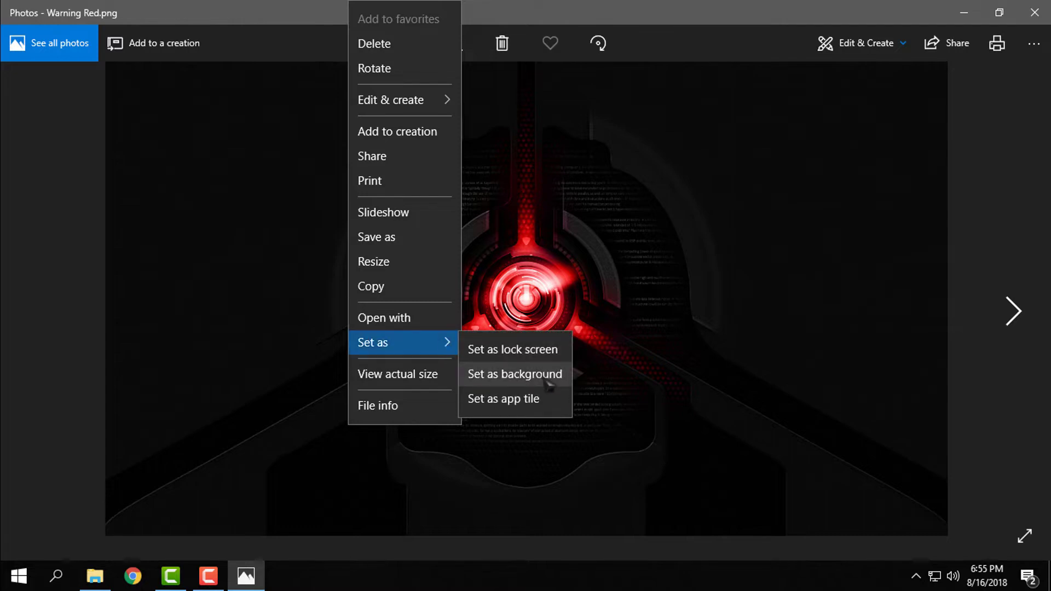
{"action": "left_click", "coordinate": [548, 379]}
{"action": "left_click", "coordinate": [1035, 13]}
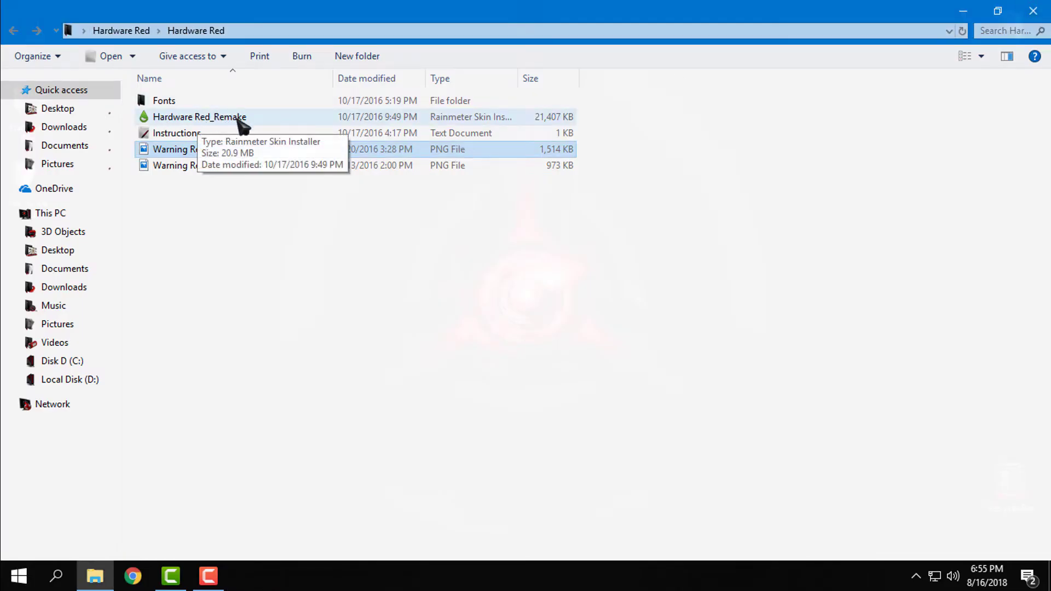
- Run the Hardware Red_Remake package and install its skins through the Rainmeter Skin Installer
{"action": "left_click", "coordinate": [215, 121]}
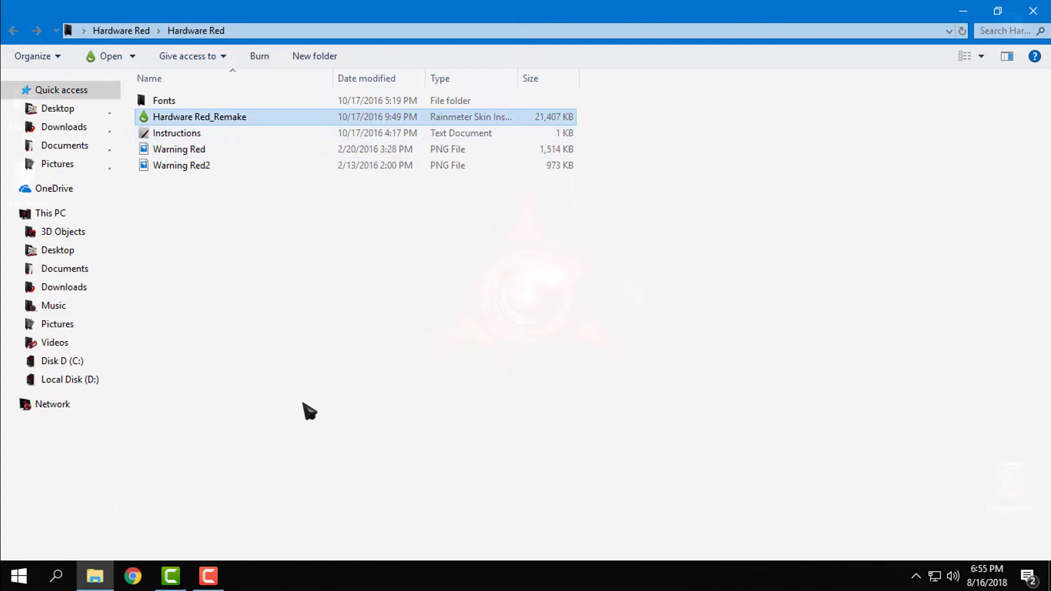
{"action": "double_click", "coordinate": [263, 121]}
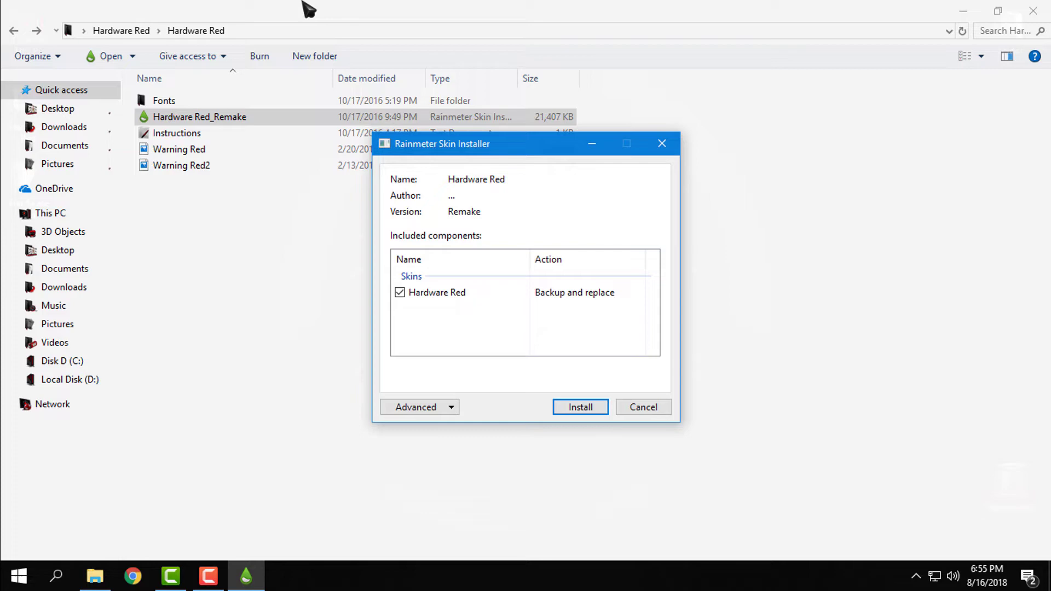
{"action": "left_click", "coordinate": [588, 410]}
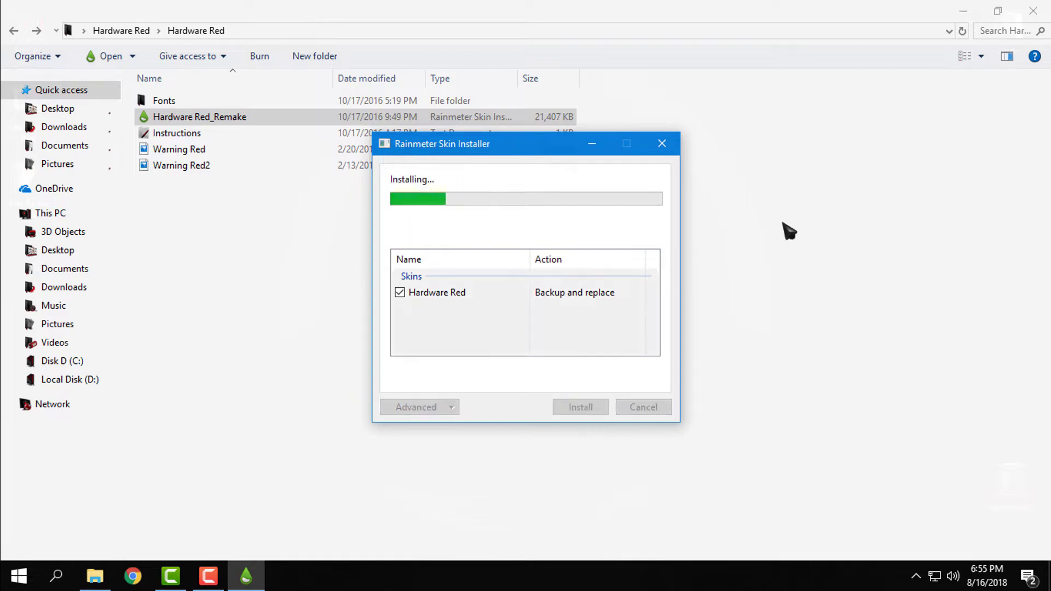
{"action": "left_click", "coordinate": [1029, 13]}
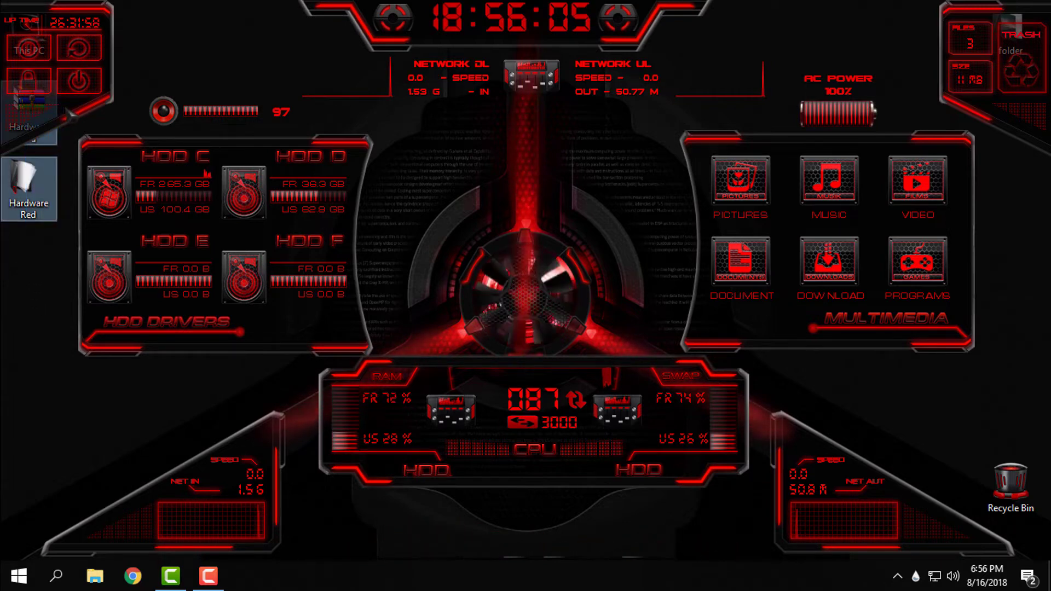
- Delete the Hardware Red desktop icon and unload the CPU, launcher, Net IN and Power widgets
{"action": "right_click", "coordinate": [52, 179]}
{"action": "left_click", "coordinate": [113, 411]}
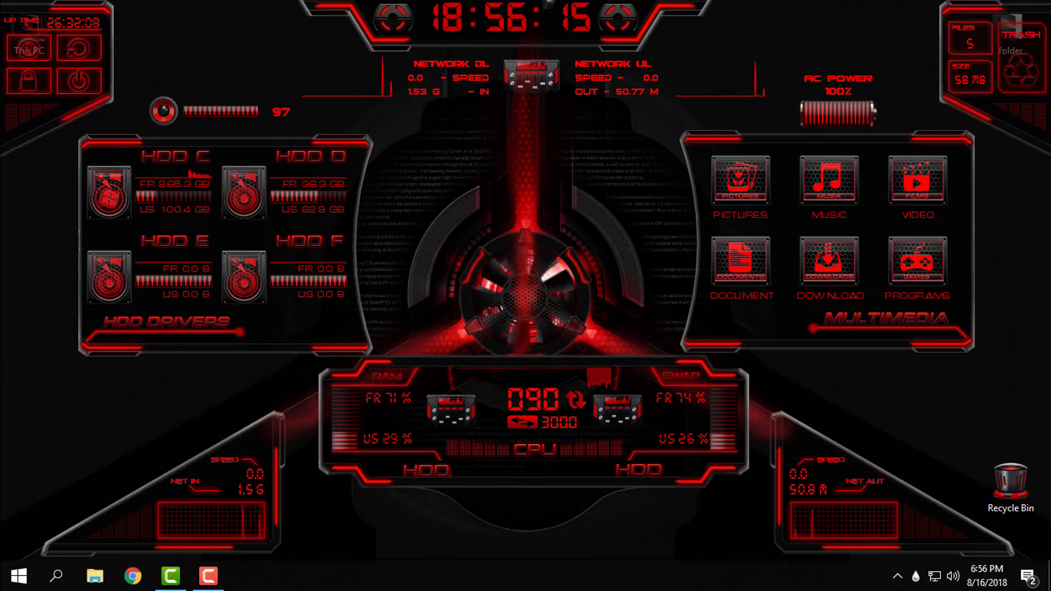
{"action": "right_click", "coordinate": [602, 211]}
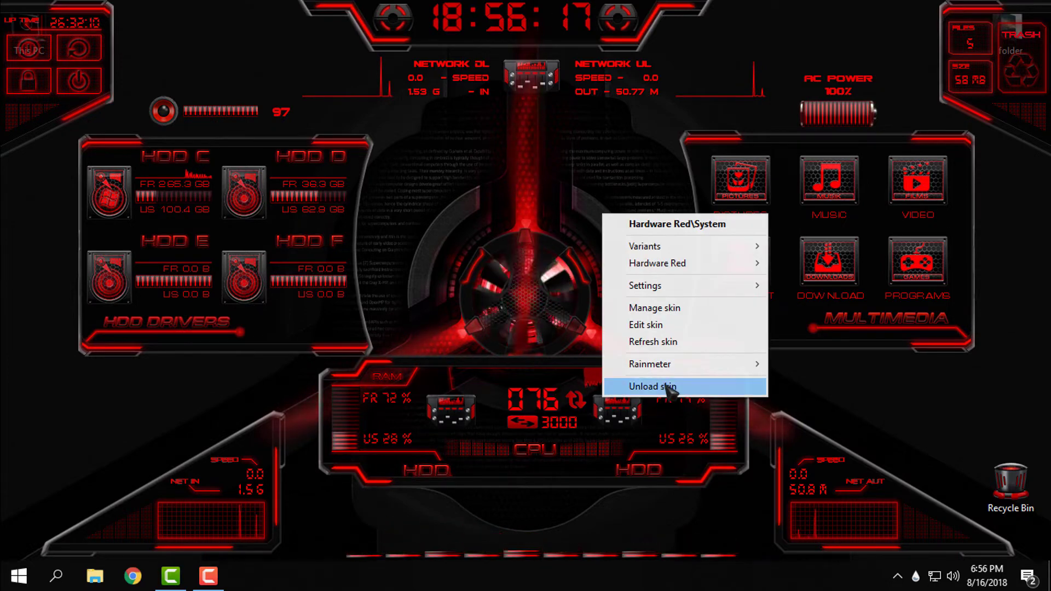
{"action": "left_click", "coordinate": [667, 403]}
{"action": "right_click", "coordinate": [306, 266]}
{"action": "left_click", "coordinate": [364, 440]}
{"action": "right_click", "coordinate": [223, 265]}
{"action": "left_click", "coordinate": [258, 436]}
{"action": "right_click", "coordinate": [71, 81]}
{"action": "left_click", "coordinate": [120, 252]}
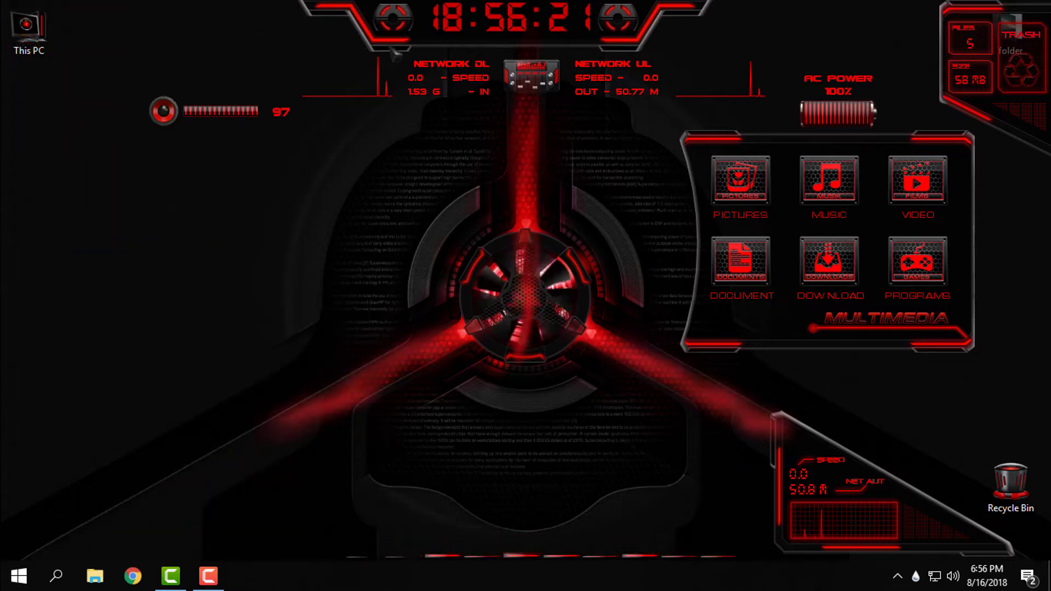
- Unload the Clock, Volume, Multimedia launcher, Battery and Net OUT widgets
{"action": "right_click", "coordinate": [404, 27]}
{"action": "left_click", "coordinate": [447, 198]}
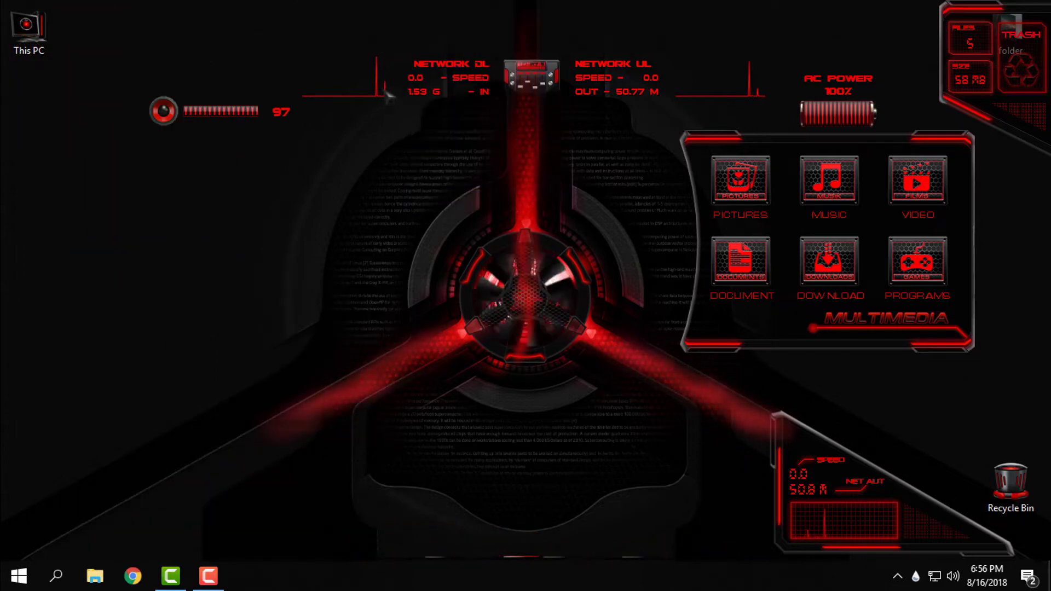
{"action": "right_click", "coordinate": [245, 113]}
{"action": "left_click", "coordinate": [317, 284]}
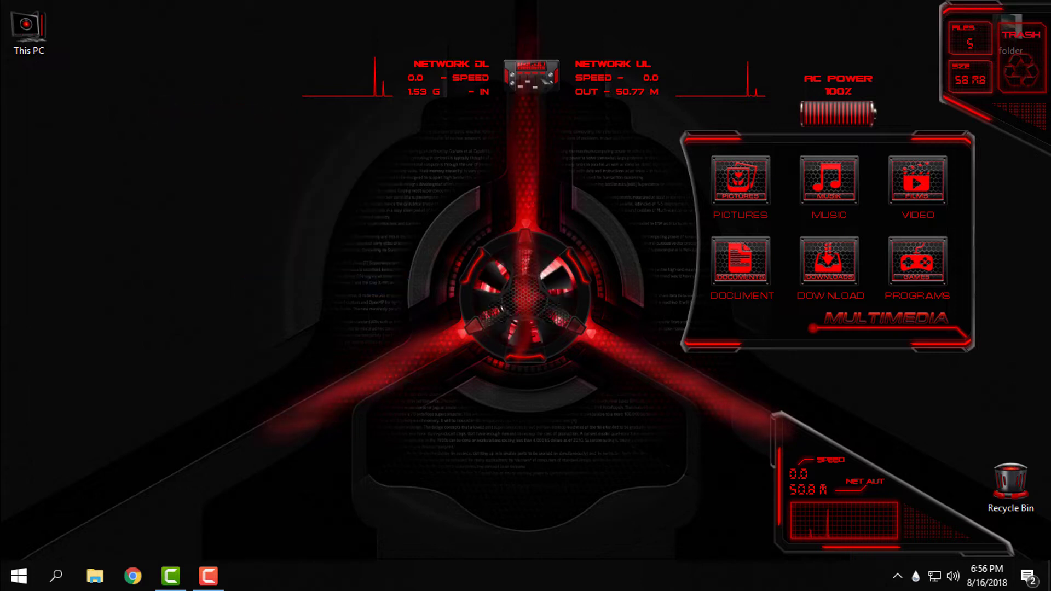
{"action": "right_click", "coordinate": [524, 77]}
{"action": "left_click", "coordinate": [588, 247]}
{"action": "right_click", "coordinate": [686, 248]}
{"action": "left_click", "coordinate": [793, 415]}
{"action": "right_click", "coordinate": [834, 114]}
{"action": "left_click", "coordinate": [895, 286]}
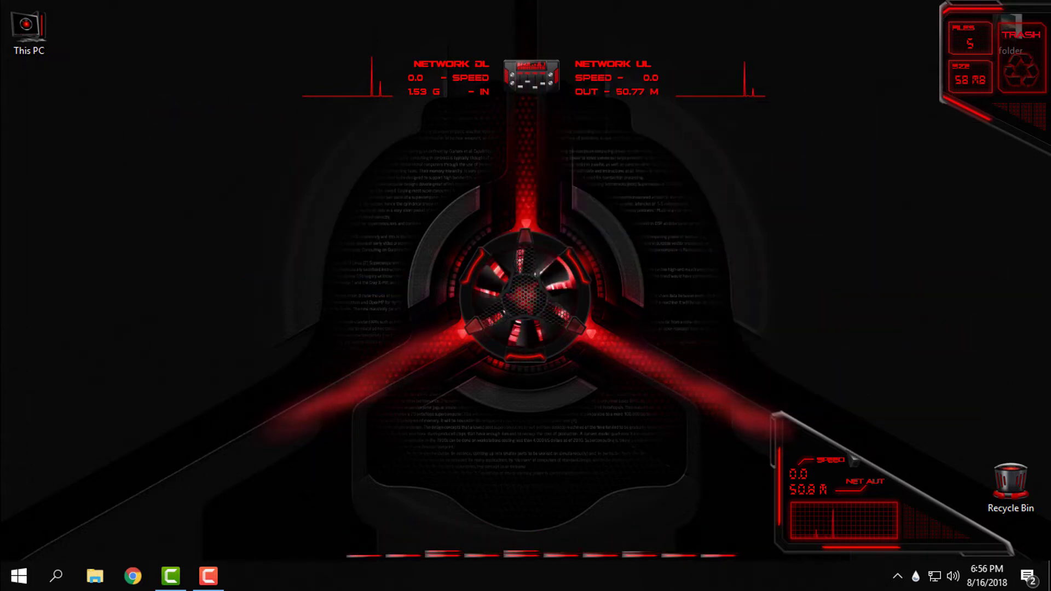
{"action": "right_click", "coordinate": [810, 496]}
{"action": "left_click", "coordinate": [842, 469]}
- Cancel the permanent-delete prompt, then unload the Bin, network speed and Fan Mini widgets
{"action": "left_click", "coordinate": [1021, 72]}
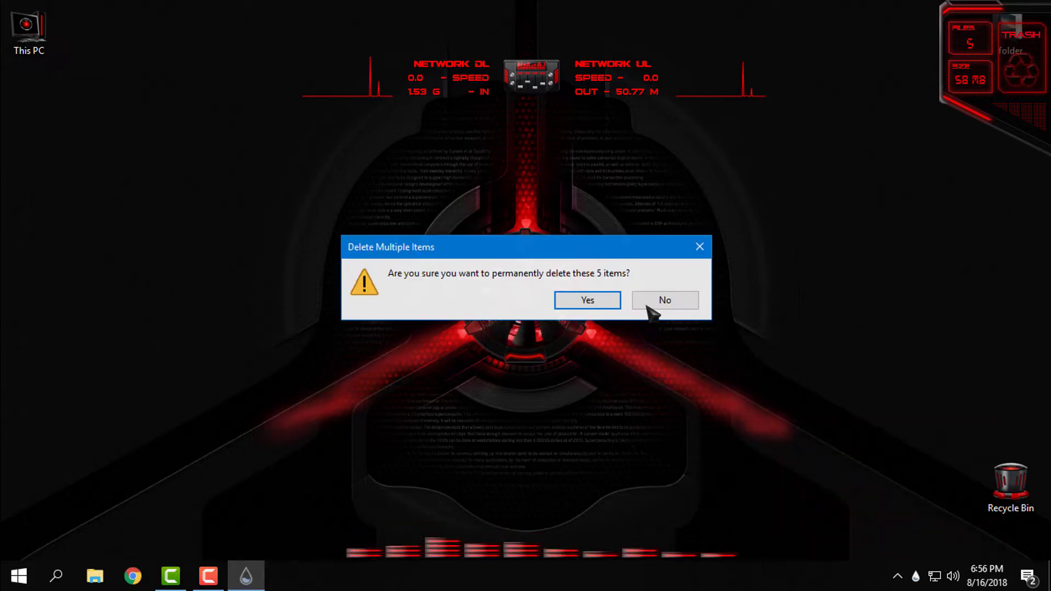
{"action": "left_click", "coordinate": [701, 247]}
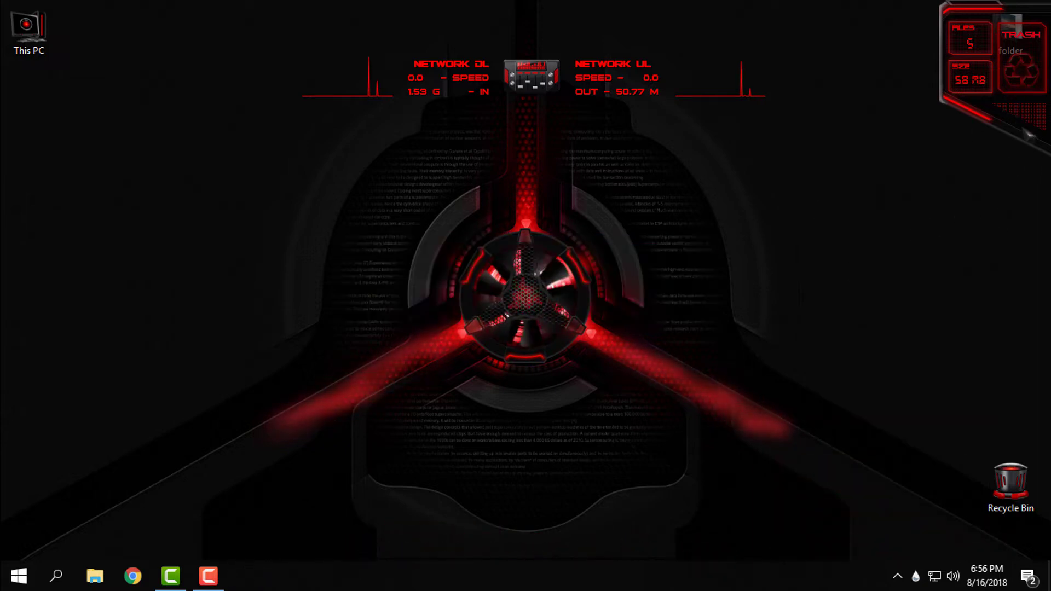
{"action": "right_click", "coordinate": [1026, 127]}
{"action": "left_click", "coordinate": [953, 300]}
{"action": "right_click", "coordinate": [544, 69]}
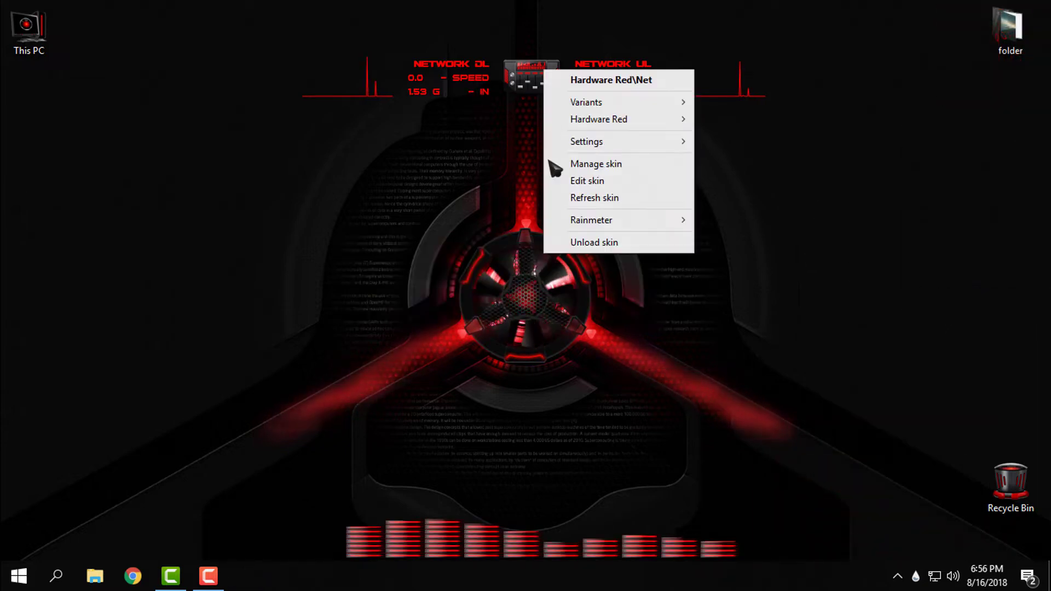
{"action": "left_click", "coordinate": [581, 247]}
{"action": "right_click", "coordinate": [542, 285]}
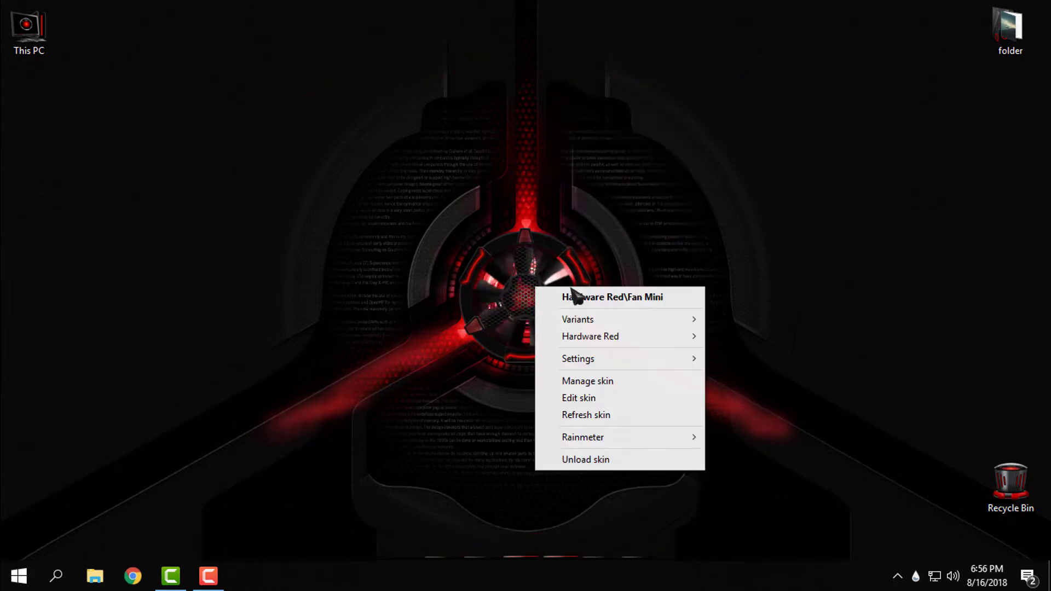
{"action": "left_click", "coordinate": [576, 458]}
- Unload both smoke effects and the bottom indicator bars, then reveal the hidden tray icons
{"action": "right_click", "coordinate": [401, 376]}
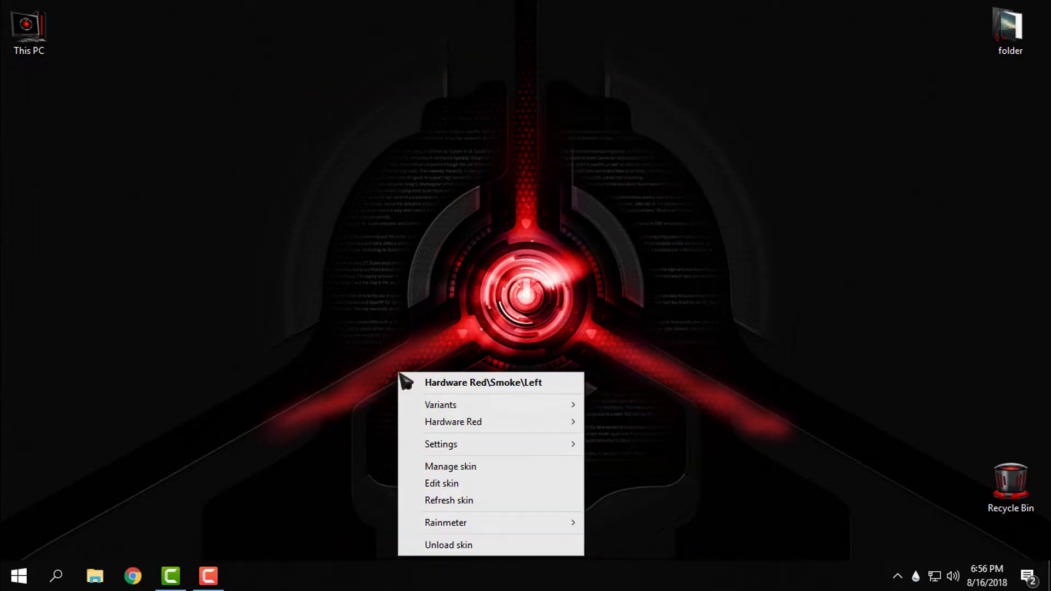
{"action": "left_click", "coordinate": [448, 546]}
{"action": "right_click", "coordinate": [455, 566]}
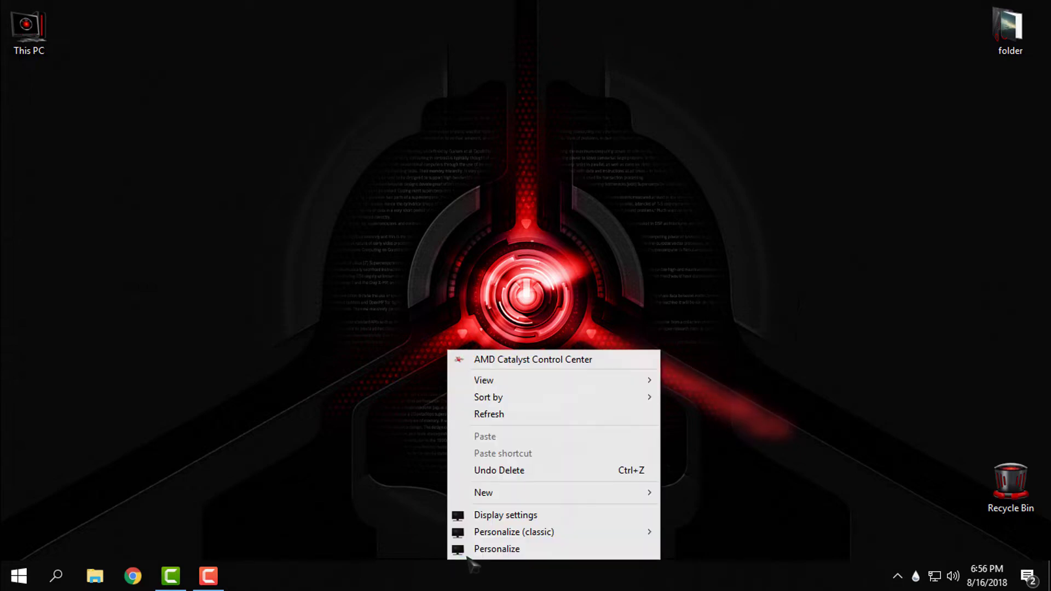
{"action": "right_click", "coordinate": [427, 566]}
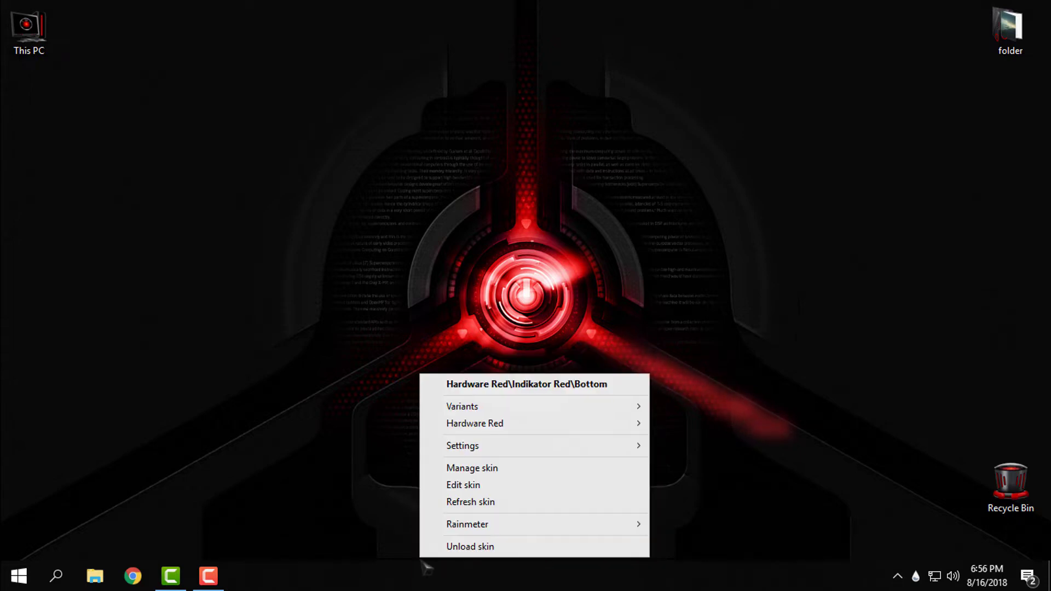
{"action": "left_click", "coordinate": [447, 547]}
{"action": "right_click", "coordinate": [622, 352]}
{"action": "left_click", "coordinate": [666, 516]}
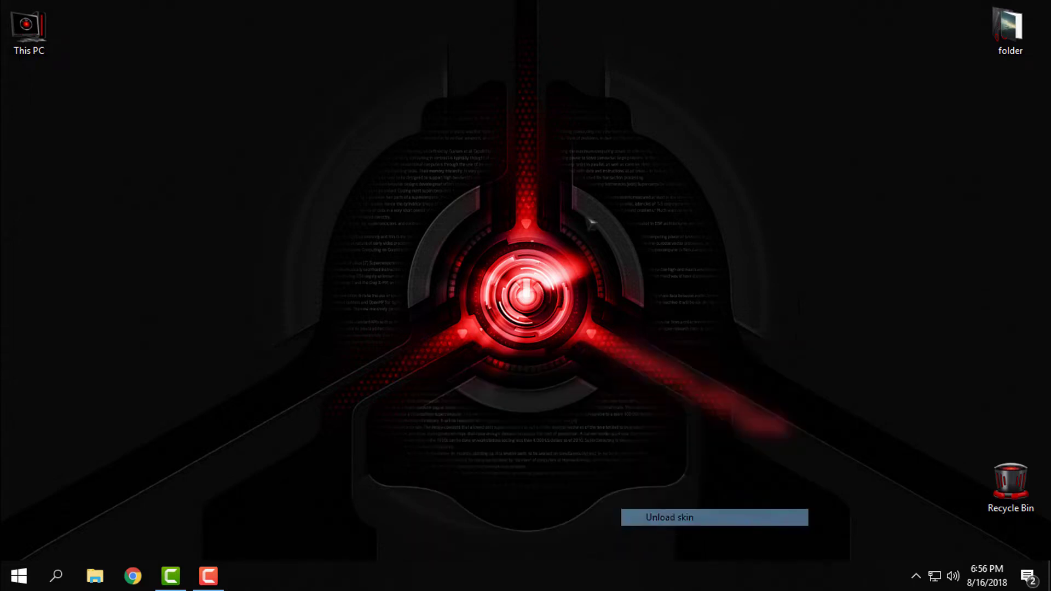
{"action": "right_click", "coordinate": [527, 193]}
{"action": "left_click", "coordinate": [425, 161]}
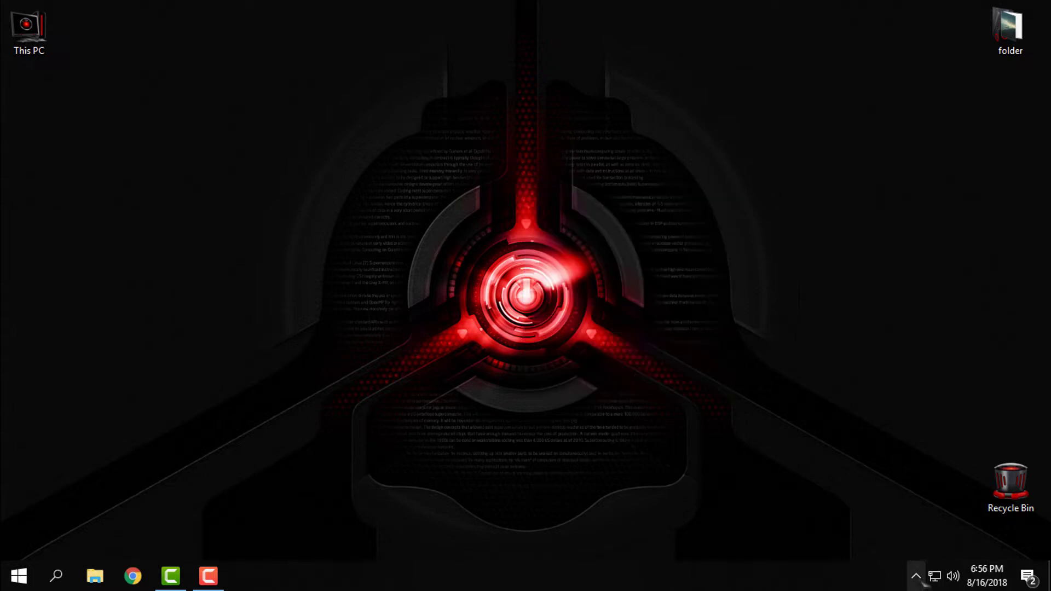
{"action": "left_click", "coordinate": [917, 576]}
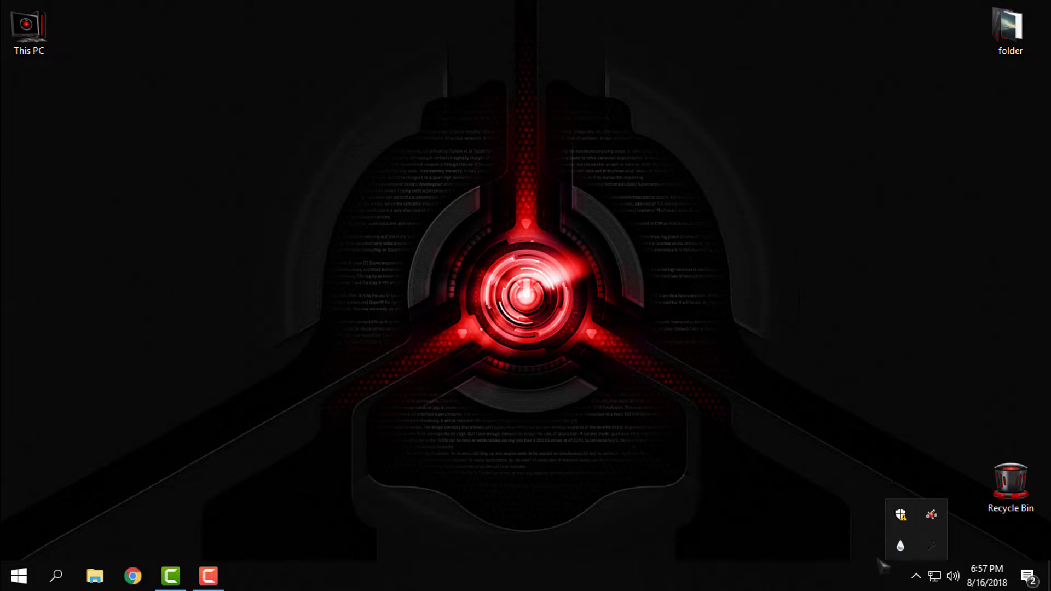
- In Manage Rainmeter, expand Hardware Red > Battery and load Battery.ini onto the desktop
{"action": "left_click", "coordinate": [901, 546]}
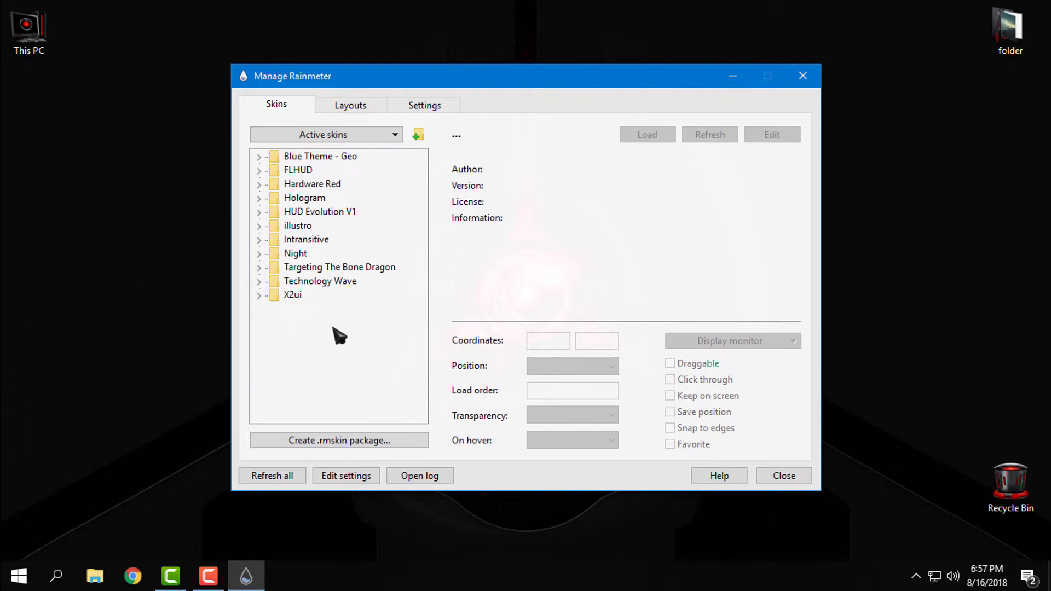
{"action": "left_click", "coordinate": [260, 185]}
{"action": "scroll", "coordinate": [337, 312], "scroll_direction": "down", "scroll_amount": 1}
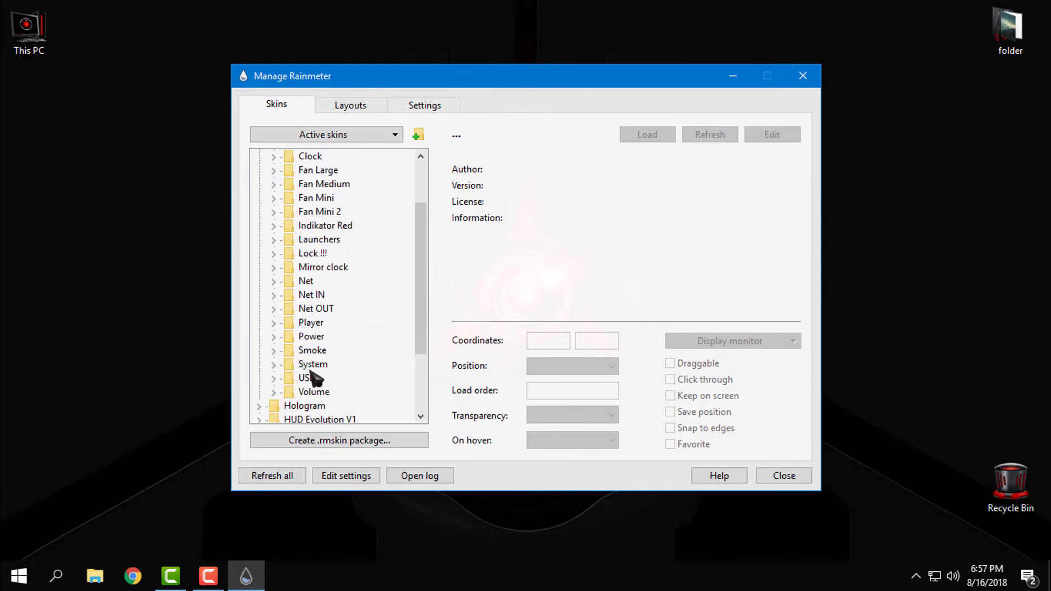
{"action": "scroll", "coordinate": [317, 381], "scroll_direction": "up", "scroll_amount": 1}
{"action": "left_click", "coordinate": [316, 173]}
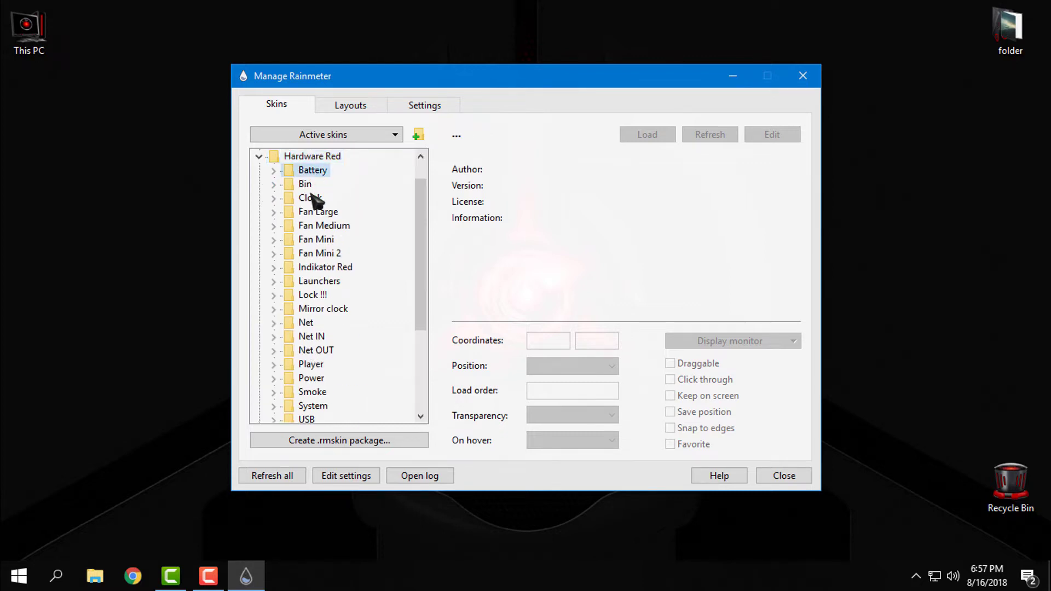
{"action": "scroll", "coordinate": [328, 398], "scroll_direction": "down", "scroll_amount": 1}
{"action": "scroll", "coordinate": [328, 397], "scroll_direction": "up", "scroll_amount": 1}
{"action": "left_click", "coordinate": [274, 171]}
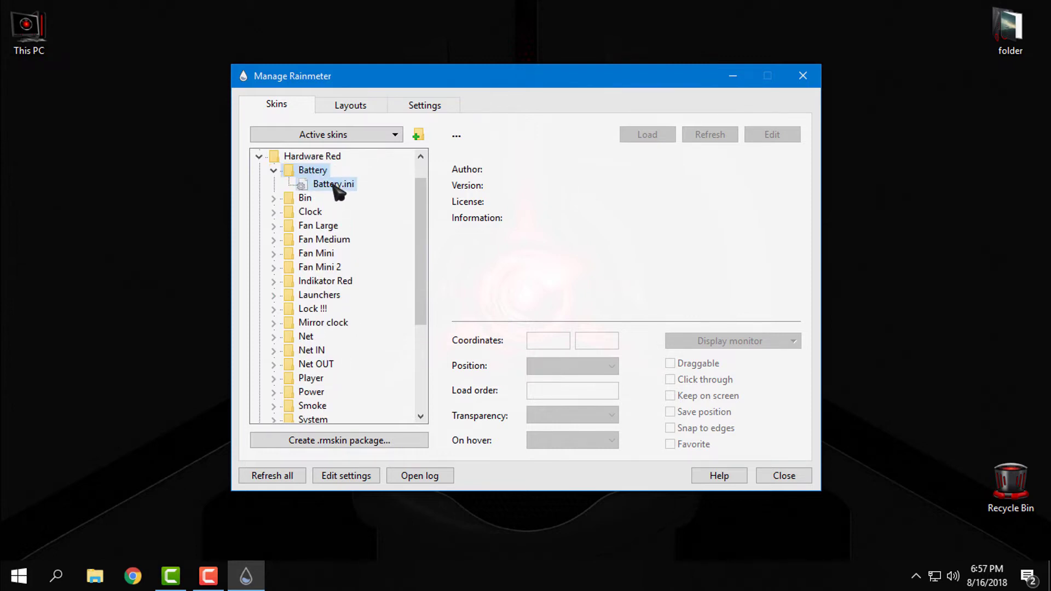
{"action": "left_click", "coordinate": [333, 184]}
{"action": "right_click", "coordinate": [335, 185]}
{"action": "left_click", "coordinate": [374, 196]}
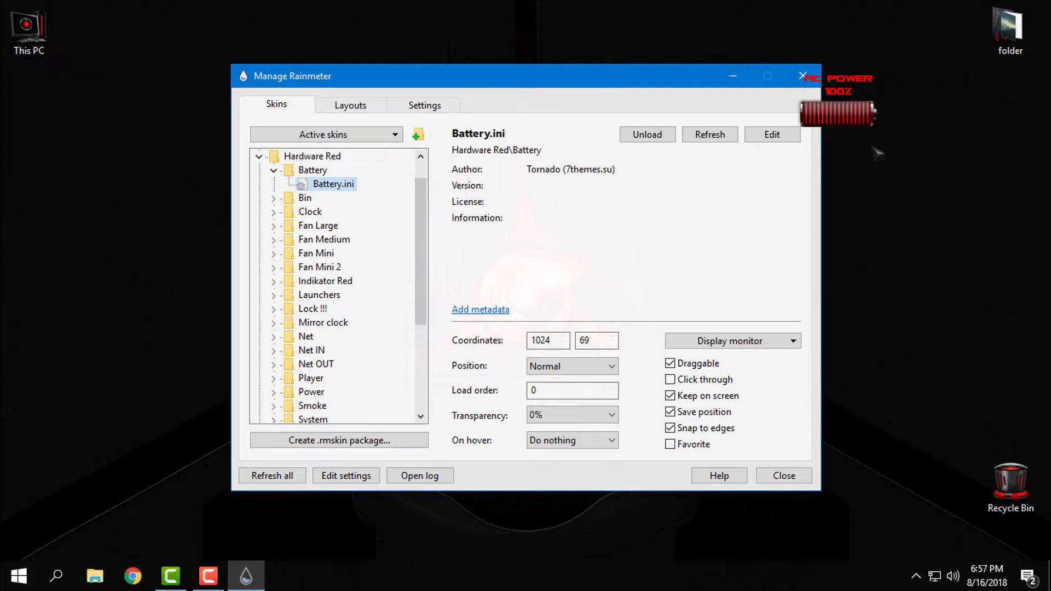
- Unload and reload the Battery skin twice, leaving its AC power meter showing, and collapse the folder
{"action": "left_click_drag", "start_coordinate": [435, 85], "coordinate": [379, 80]}
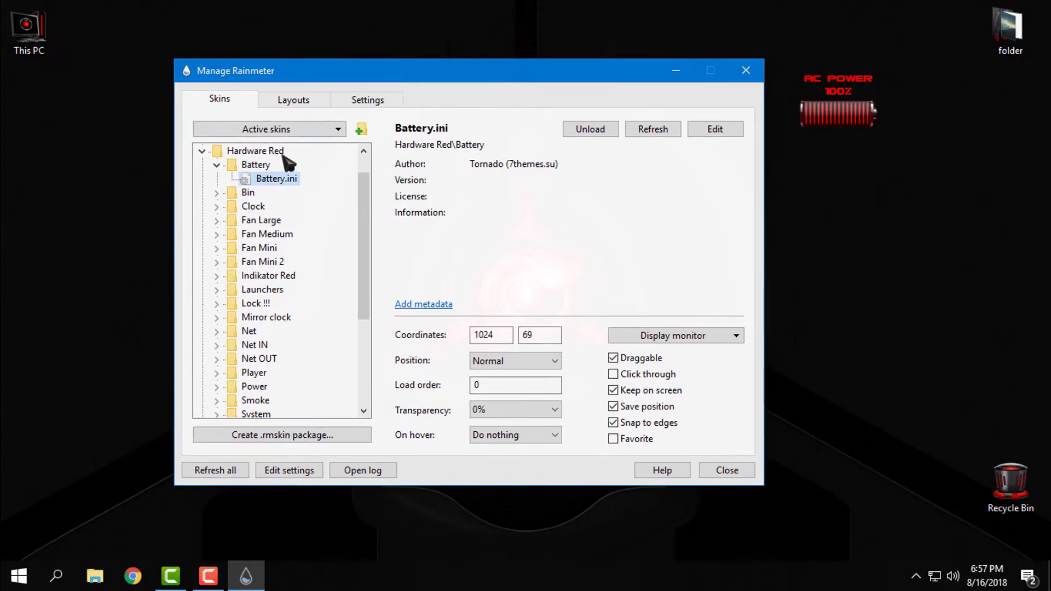
{"action": "right_click", "coordinate": [273, 183]}
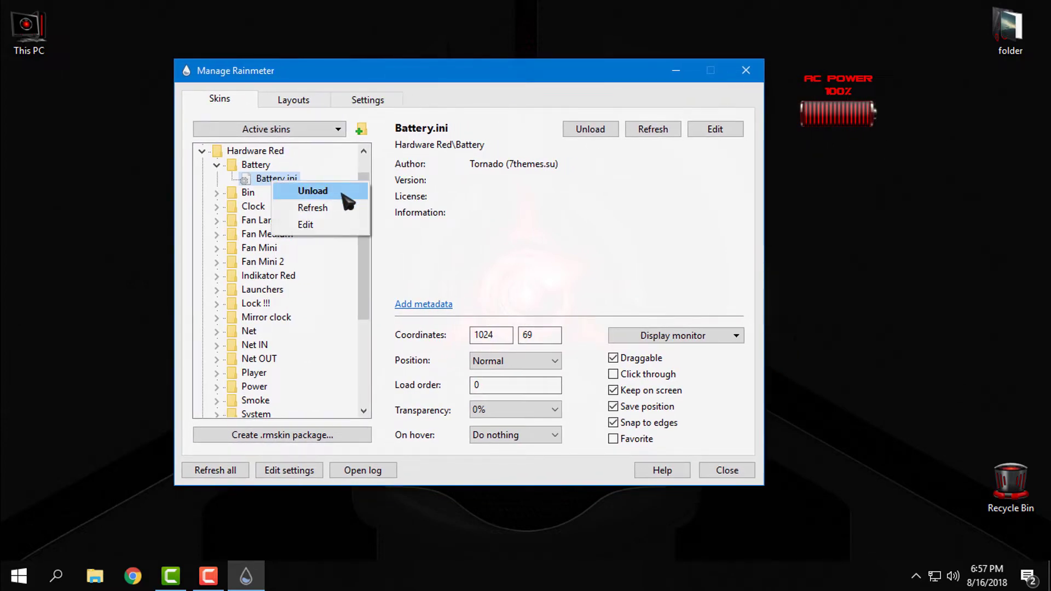
{"action": "left_click", "coordinate": [347, 201]}
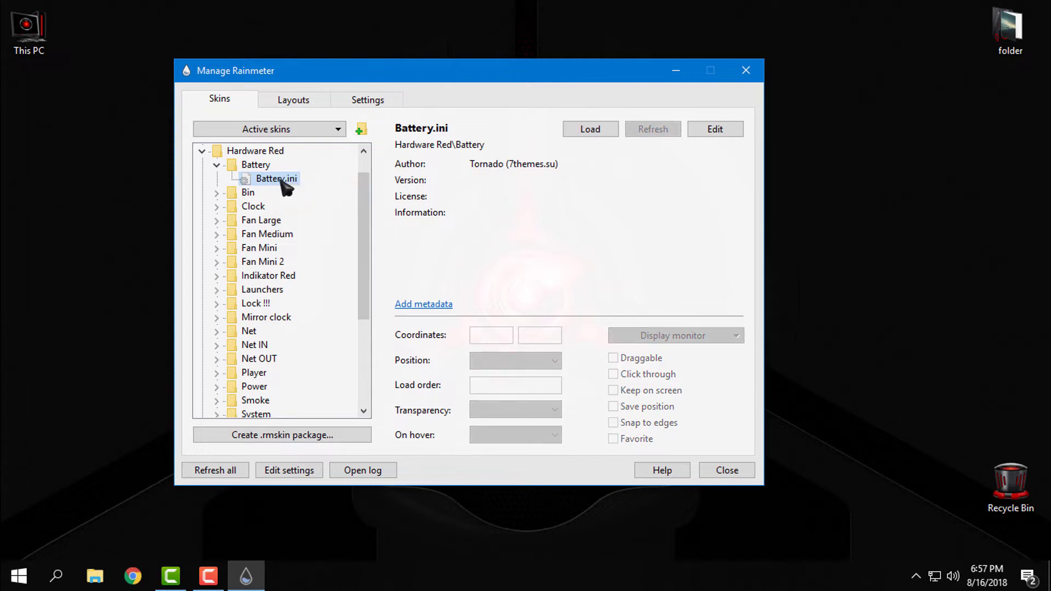
{"action": "right_click", "coordinate": [284, 187]}
{"action": "left_click", "coordinate": [322, 197]}
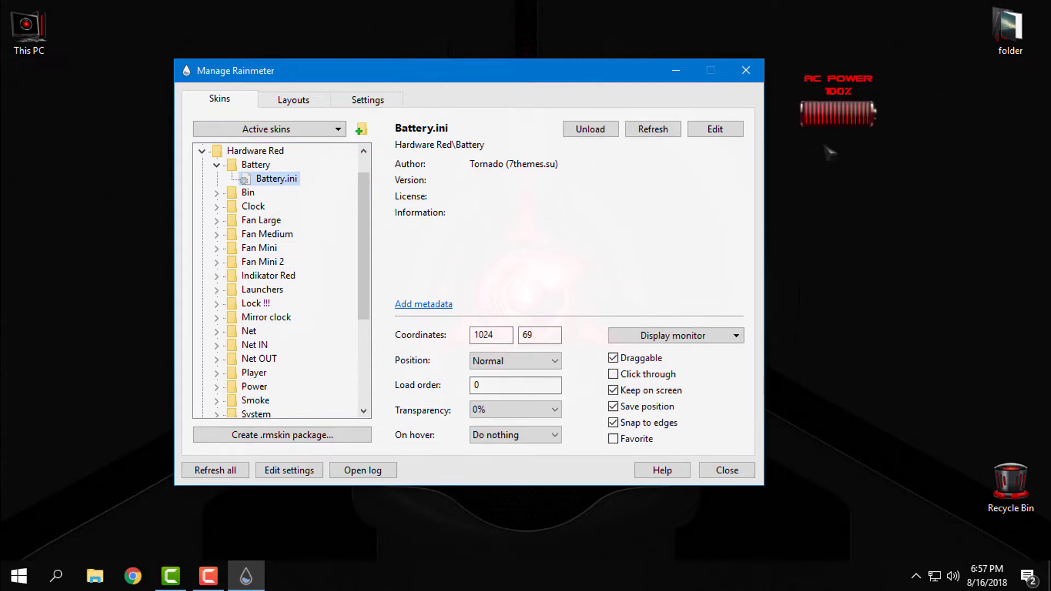
{"action": "right_click", "coordinate": [845, 121]}
{"action": "left_click", "coordinate": [895, 286]}
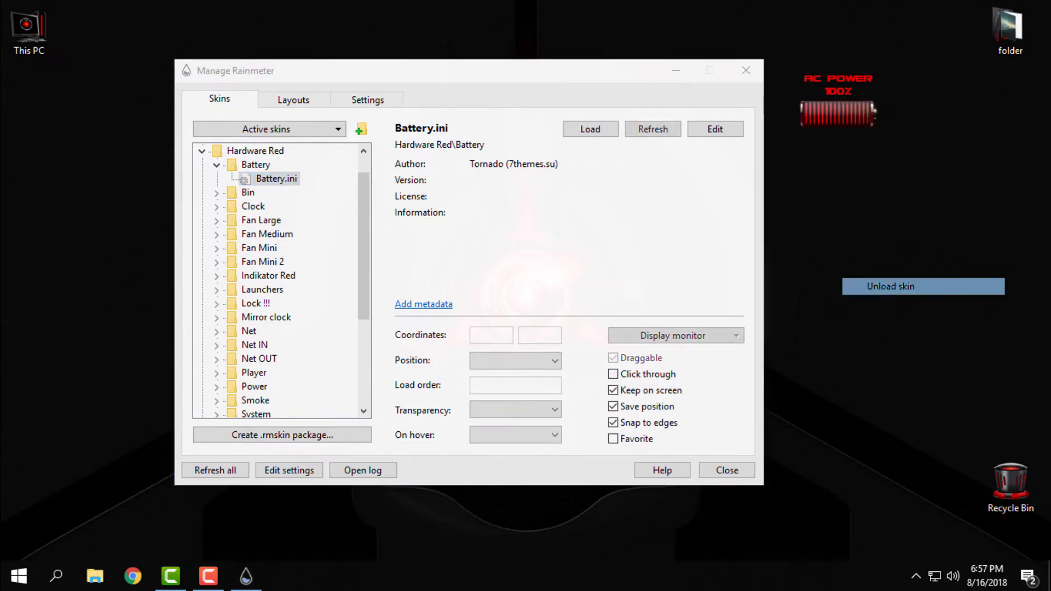
{"action": "right_click", "coordinate": [289, 177]}
{"action": "left_click", "coordinate": [320, 188]}
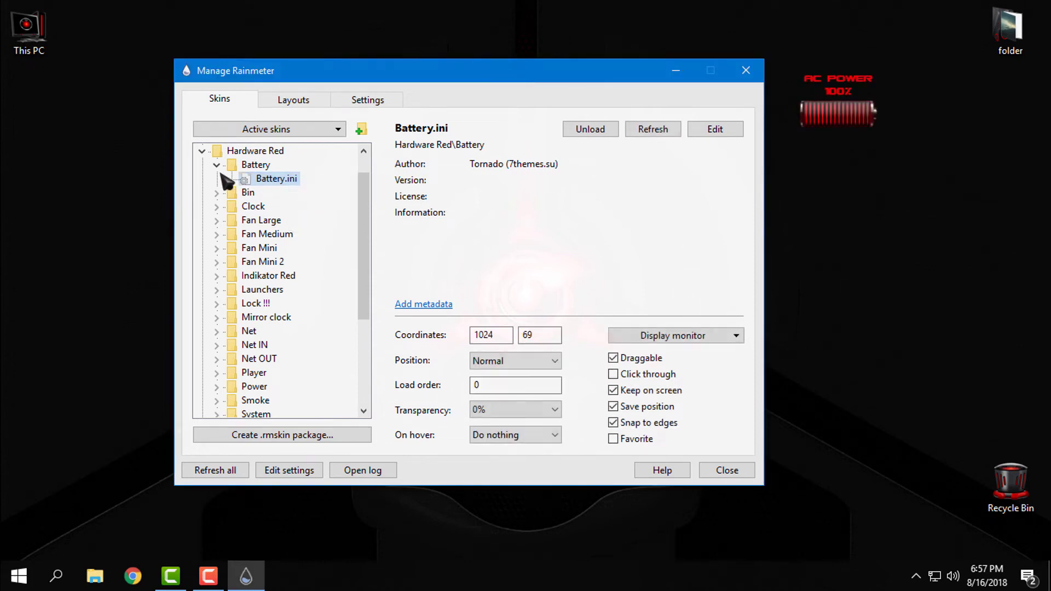
{"action": "left_click", "coordinate": [219, 165]}
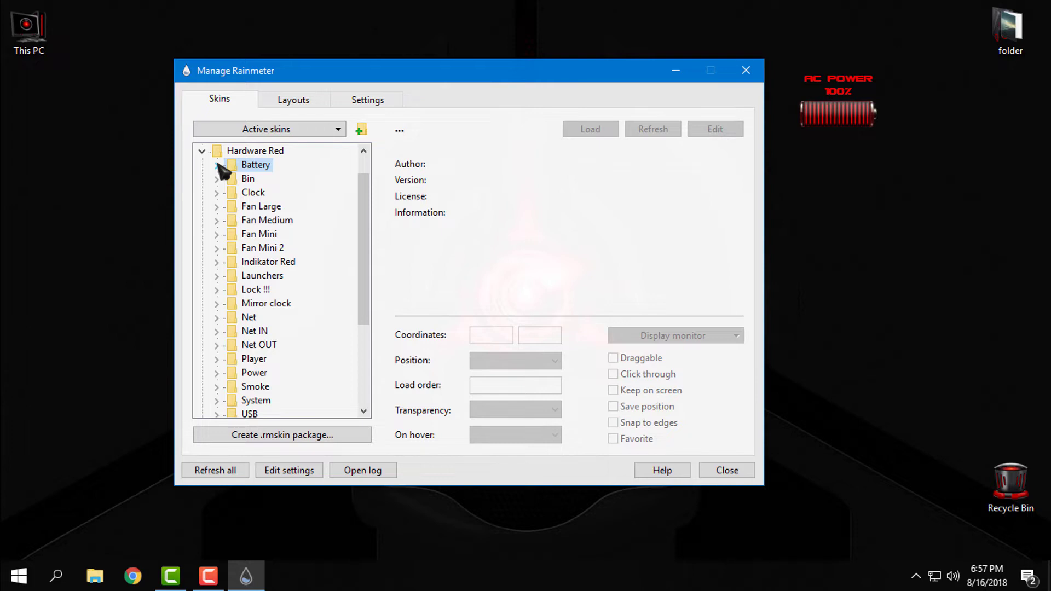
- Load Bin - red.ini and clock - red.ini so the red trash bin and digital clock appear on the desktop
{"action": "left_click", "coordinate": [216, 179]}
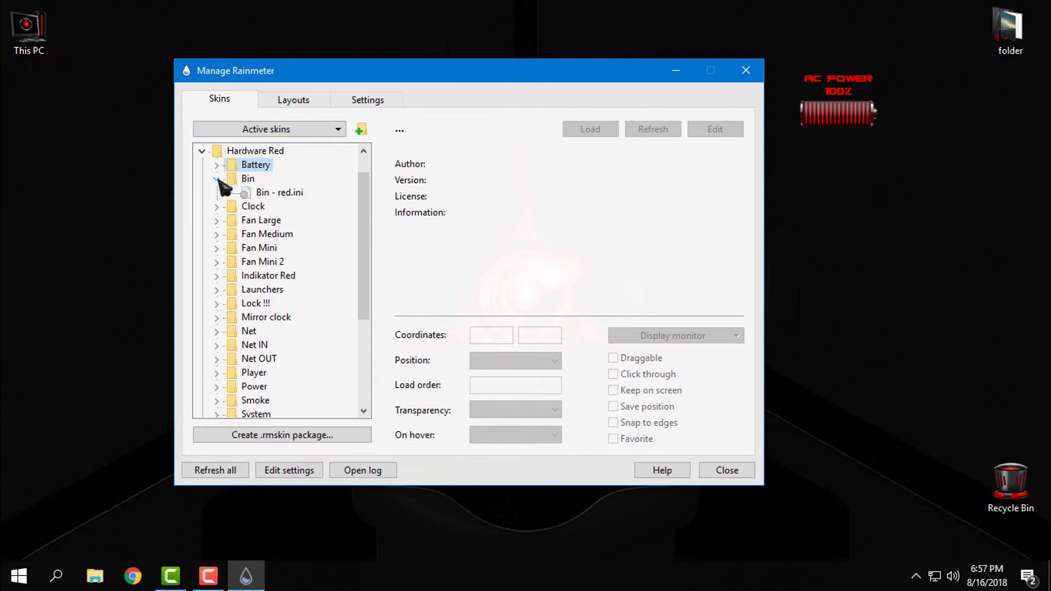
{"action": "right_click", "coordinate": [254, 195]}
{"action": "left_click", "coordinate": [273, 199]}
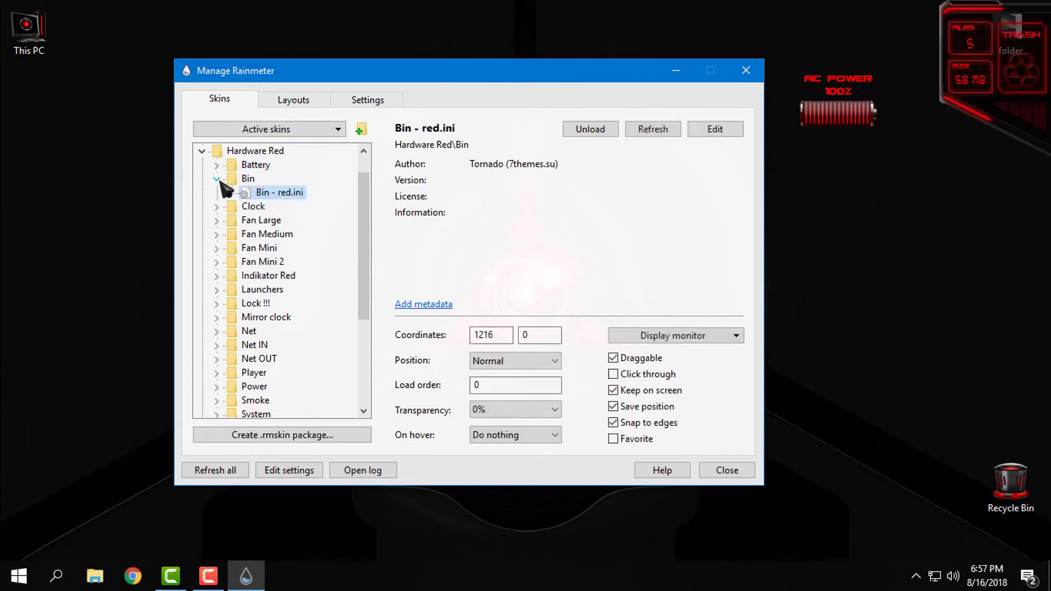
{"action": "left_click", "coordinate": [218, 179]}
{"action": "right_click", "coordinate": [246, 208]}
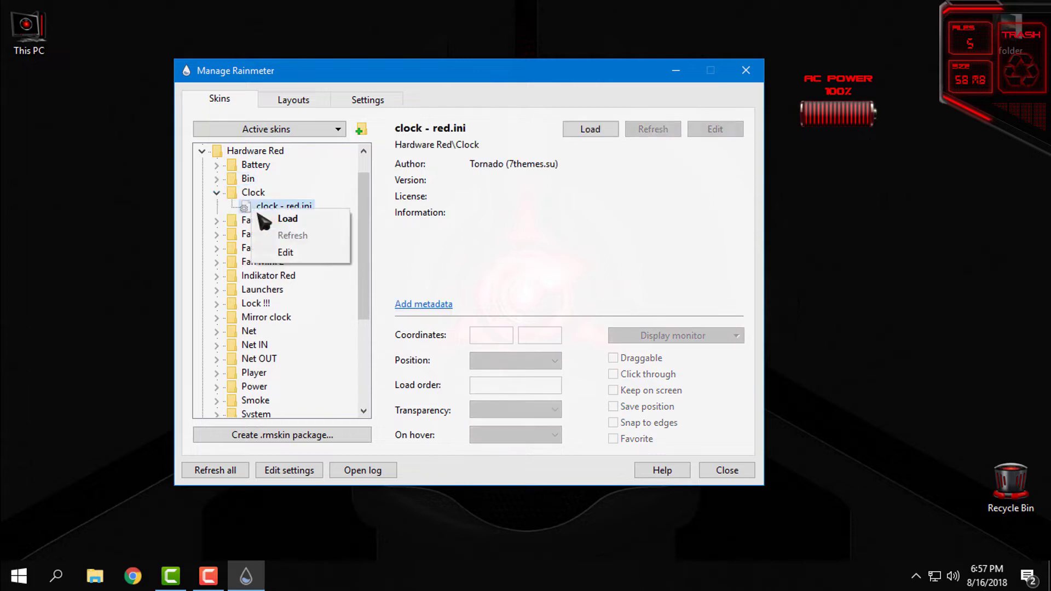
{"action": "left_click", "coordinate": [263, 218]}
{"action": "left_click", "coordinate": [218, 192]}
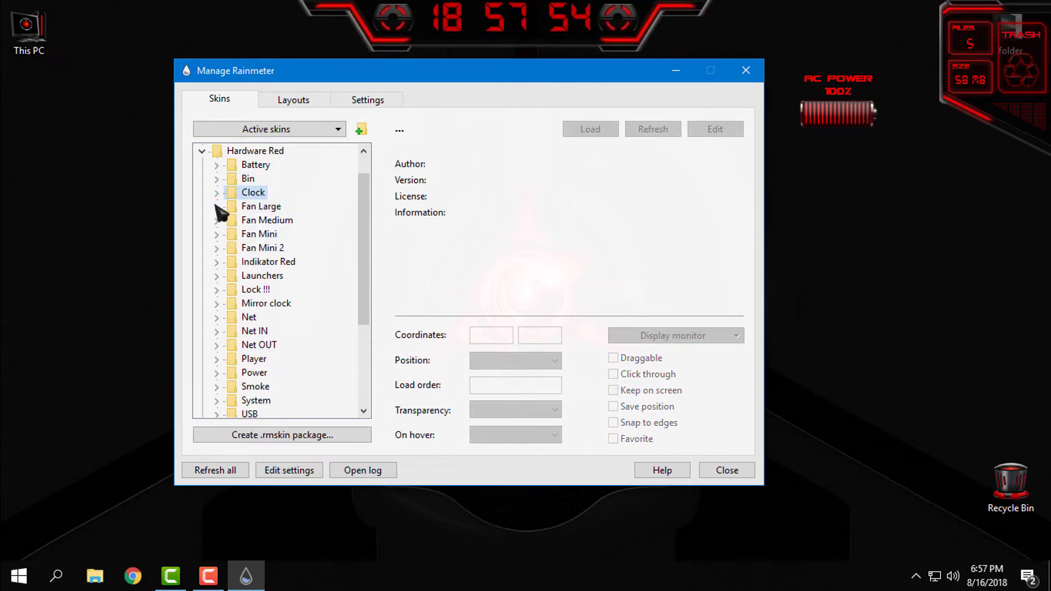
{"action": "left_click", "coordinate": [216, 206]}
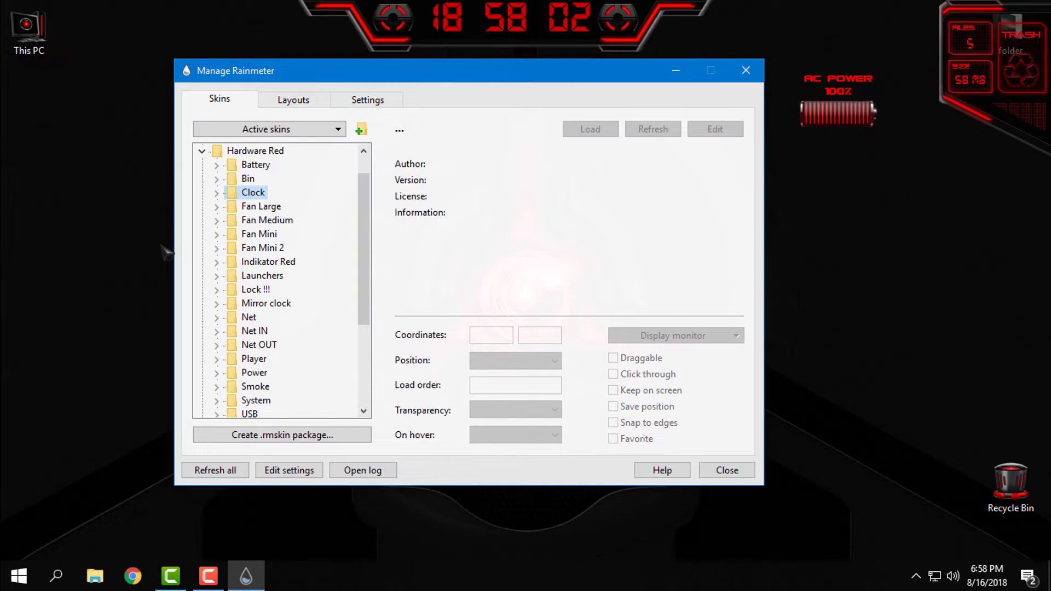
- Load the Fan Large Razer skin, drag it to the desktop centre, then unload it
{"action": "left_click", "coordinate": [271, 251]}
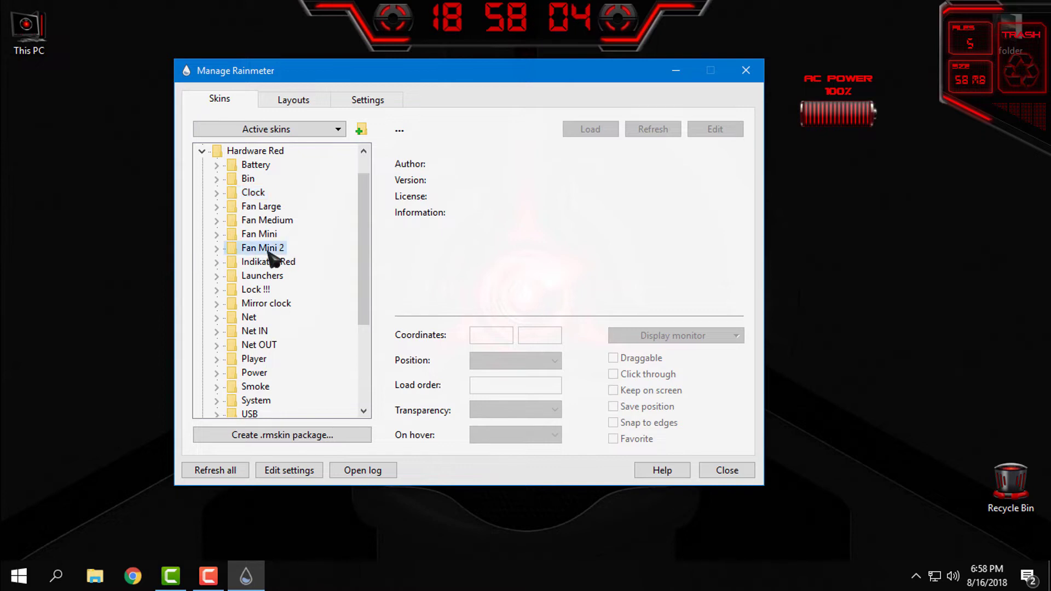
{"action": "left_click", "coordinate": [216, 250]}
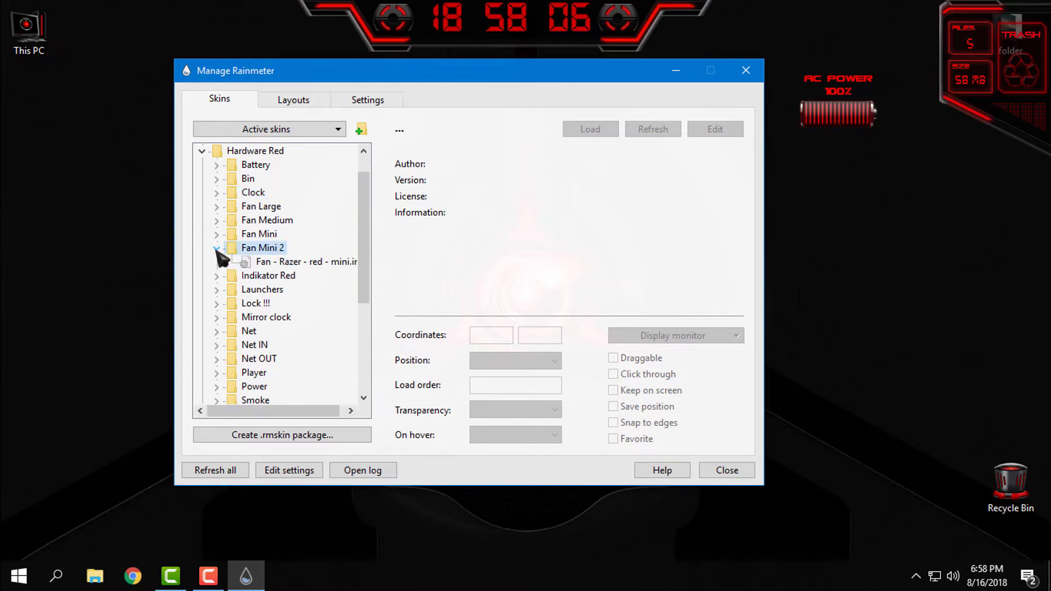
{"action": "left_click", "coordinate": [216, 248]}
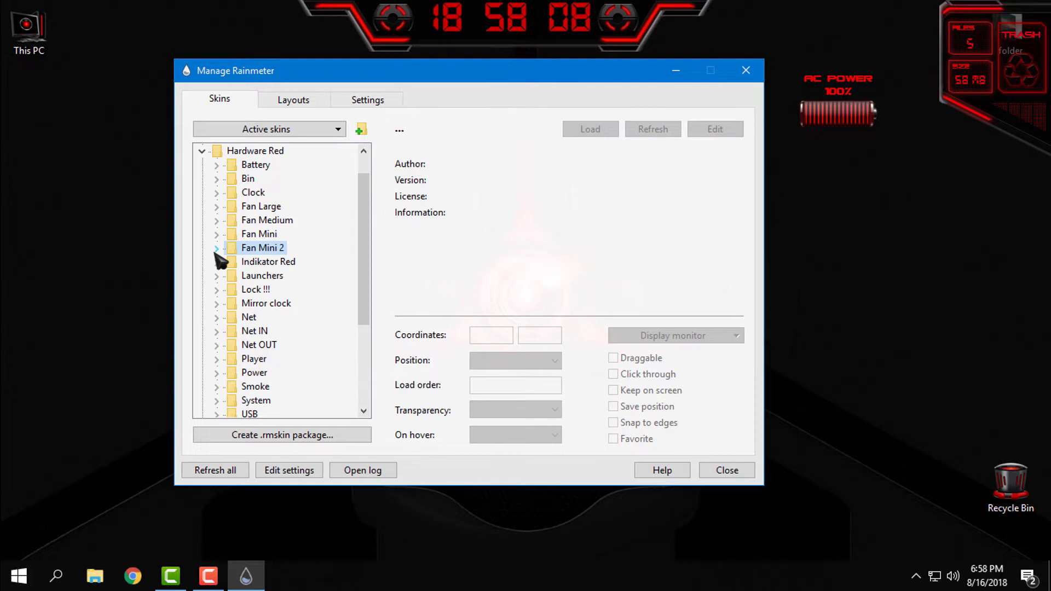
{"action": "left_click", "coordinate": [216, 206]}
{"action": "right_click", "coordinate": [267, 220]}
{"action": "left_click", "coordinate": [296, 227]}
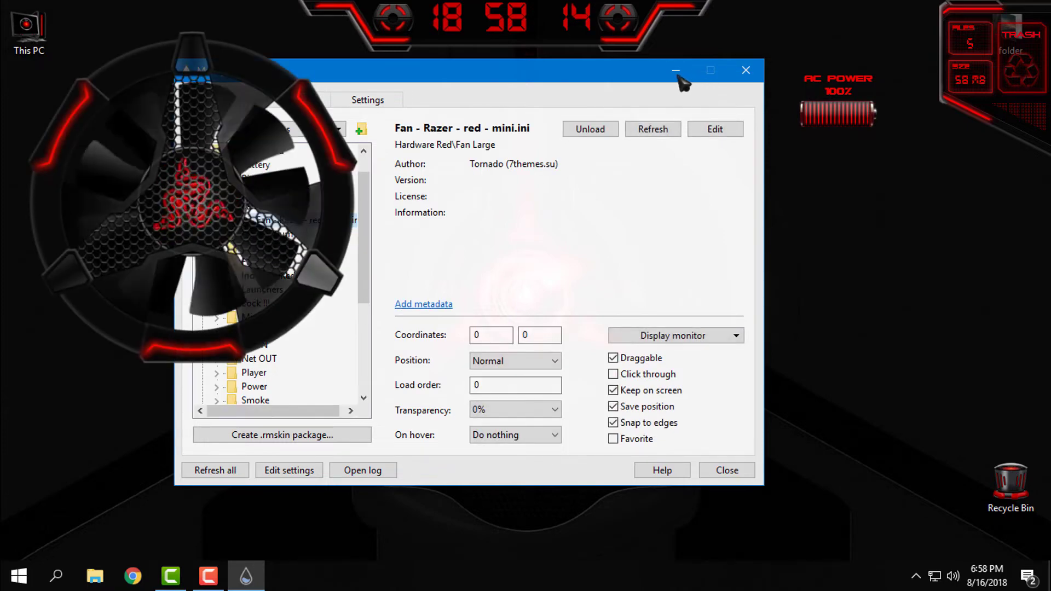
{"action": "left_click", "coordinate": [676, 70]}
{"action": "left_click_drag", "start_coordinate": [188, 242], "coordinate": [524, 304]}
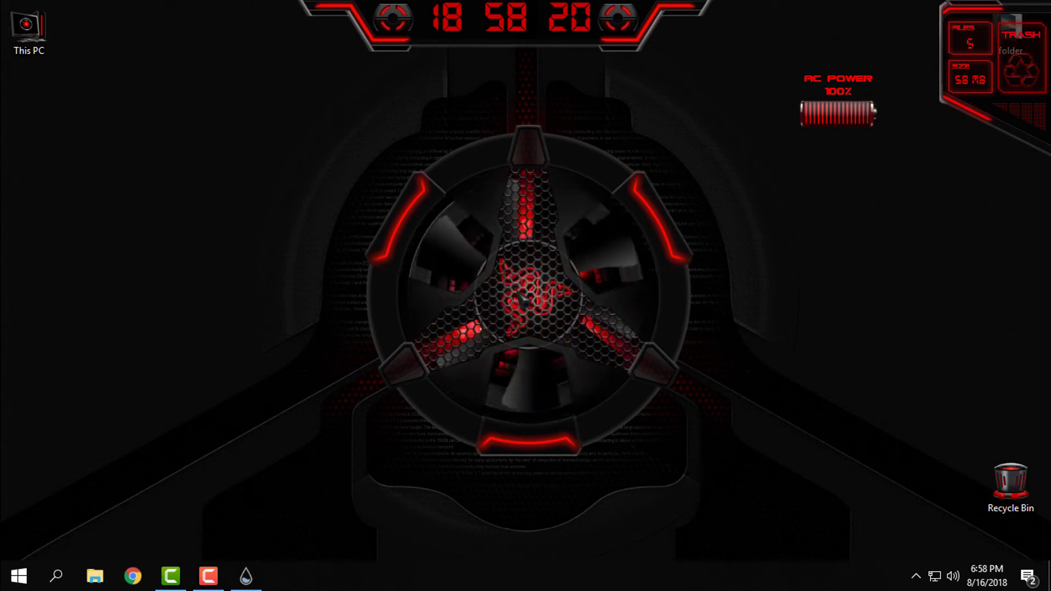
{"action": "right_click", "coordinate": [475, 407]}
{"action": "left_click", "coordinate": [495, 388]}
- Load the Fan Mini 2 skin and drag the small fan to the desktop centre
{"action": "left_click", "coordinate": [246, 577]}
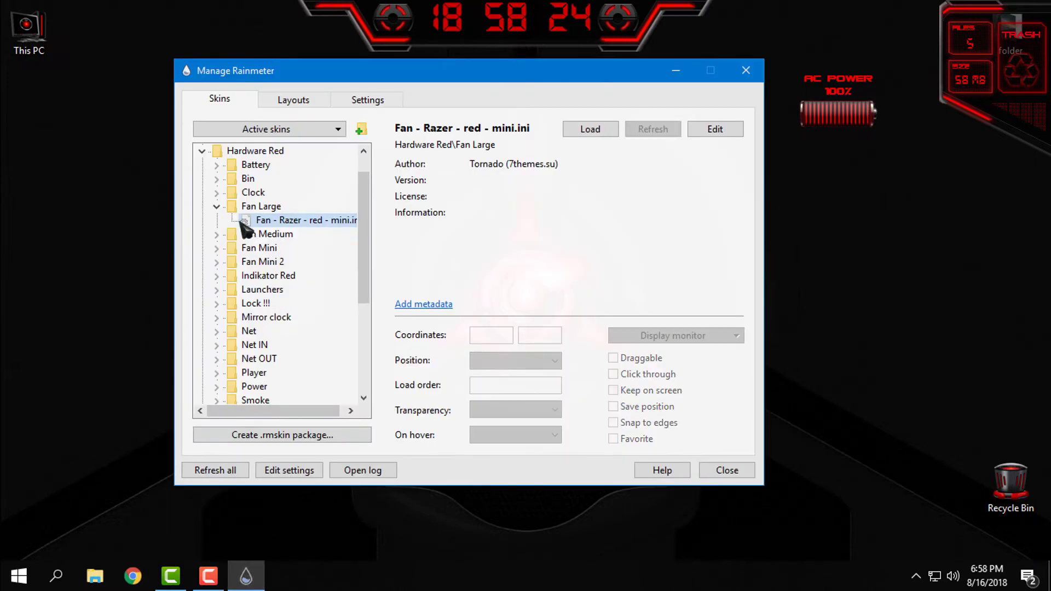
{"action": "left_click", "coordinate": [217, 206]}
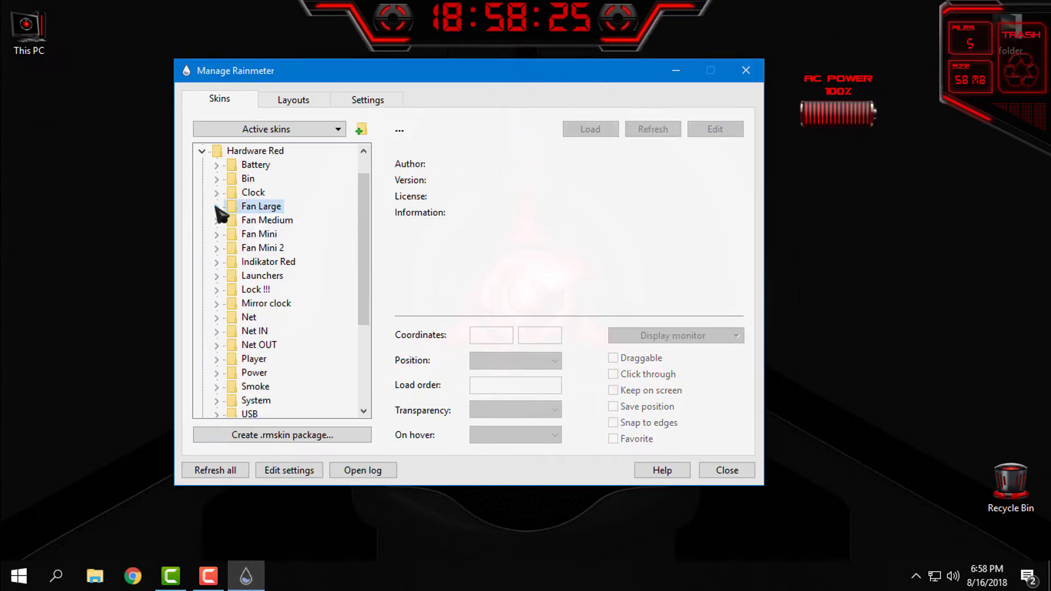
{"action": "left_click", "coordinate": [216, 247]}
{"action": "right_click", "coordinate": [267, 263]}
{"action": "left_click", "coordinate": [300, 272]}
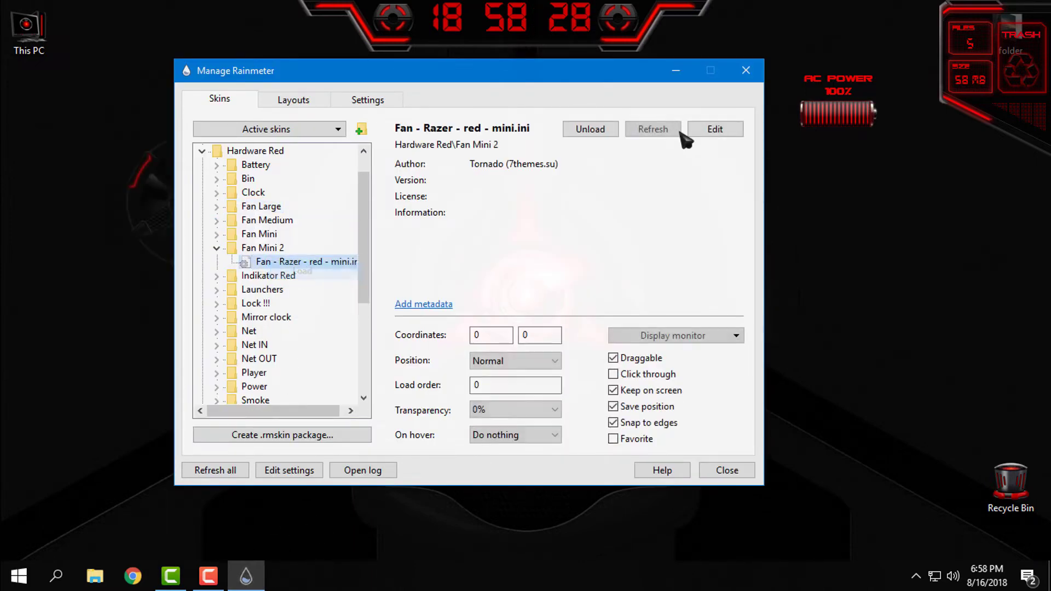
{"action": "left_click", "coordinate": [676, 70]}
{"action": "mouse_move", "coordinate": [193, 205]}
{"action": "left_mouse_down"}
{"action": "mouse_move", "coordinate": [530, 291]}
{"action": "mouse_move", "coordinate": [533, 308]}
{"action": "left_mouse_up"}
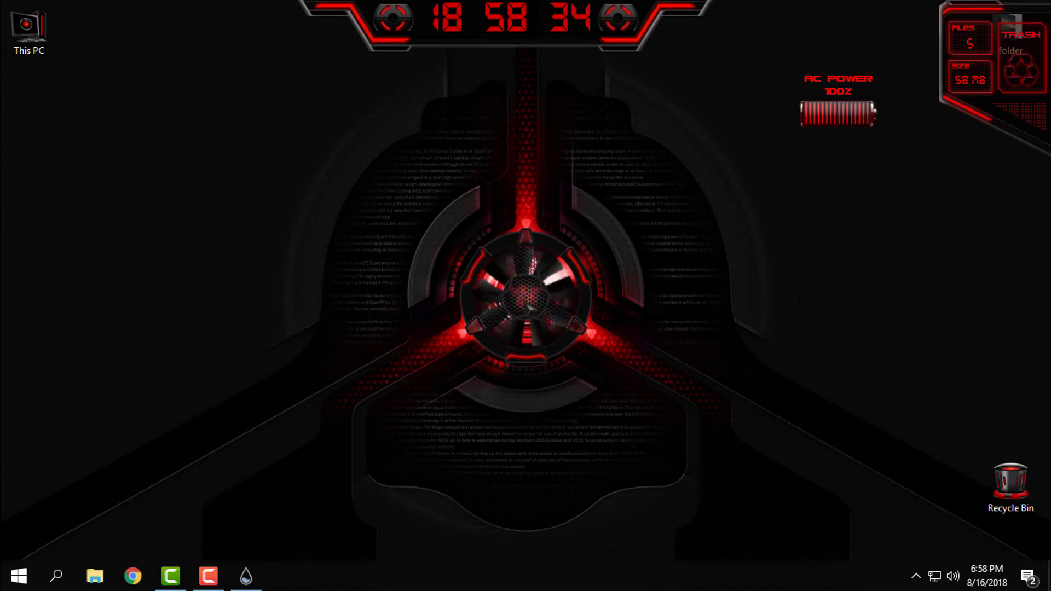
- Briefly load the Fan Medium Razer skin, unload it again, and collapse the fan folders
{"action": "left_click", "coordinate": [246, 577]}
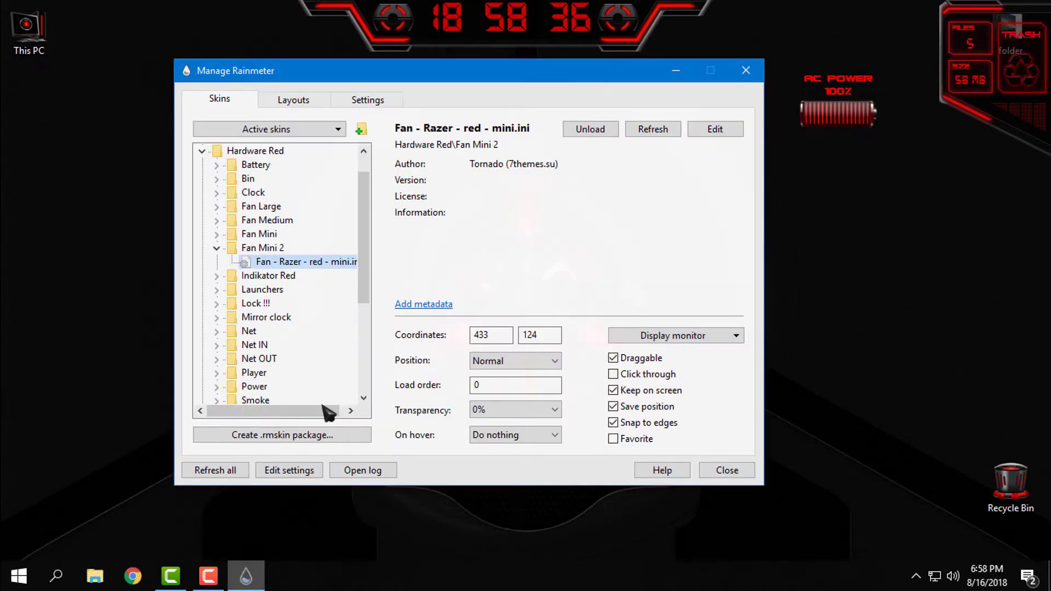
{"action": "left_click", "coordinate": [217, 248]}
{"action": "left_click", "coordinate": [217, 235]}
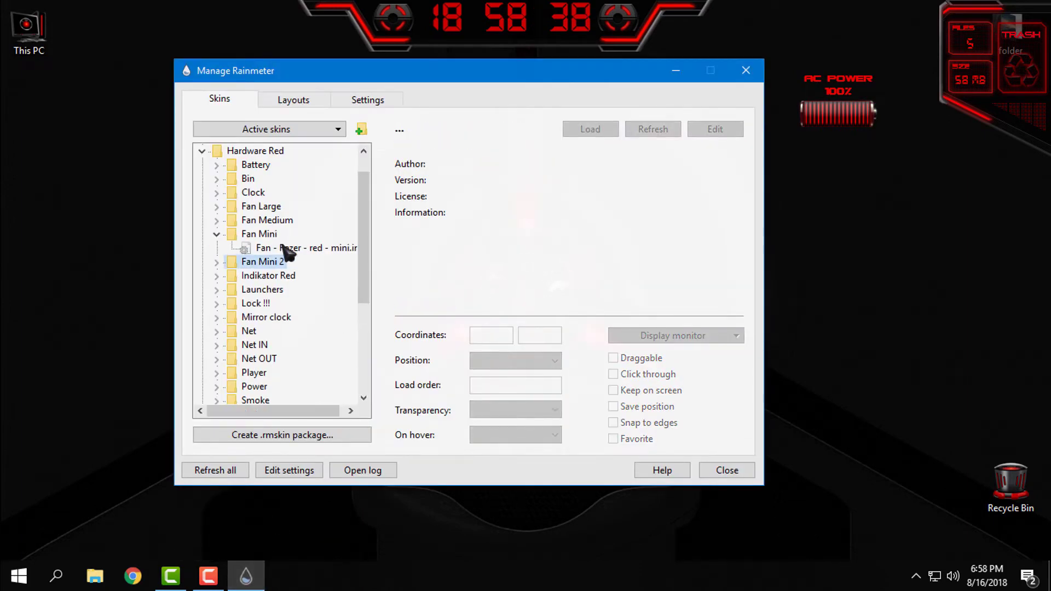
{"action": "left_click", "coordinate": [289, 247]}
{"action": "left_click", "coordinate": [217, 234]}
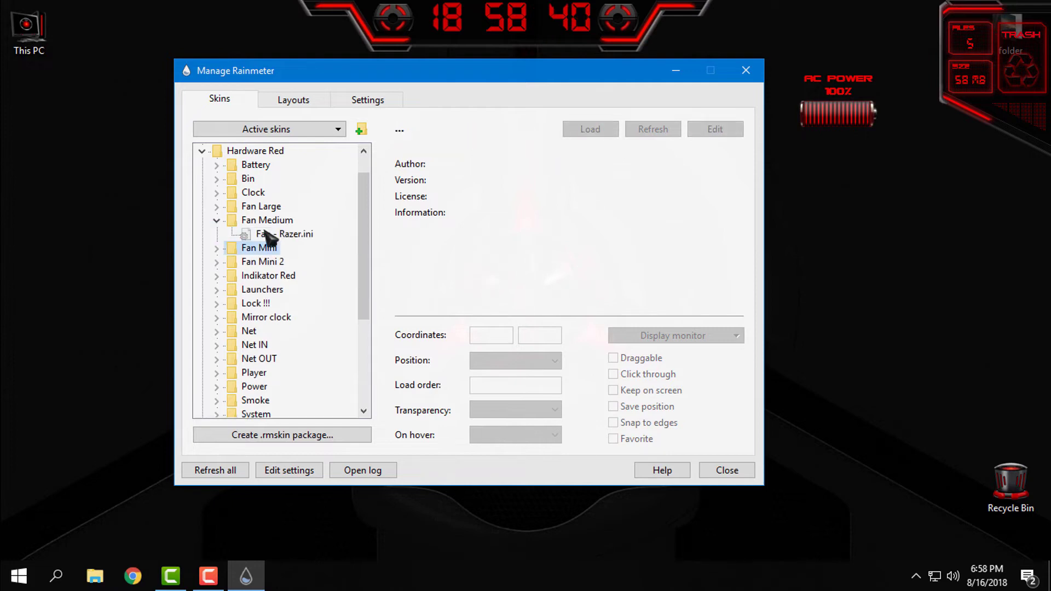
{"action": "double_click", "coordinate": [289, 236]}
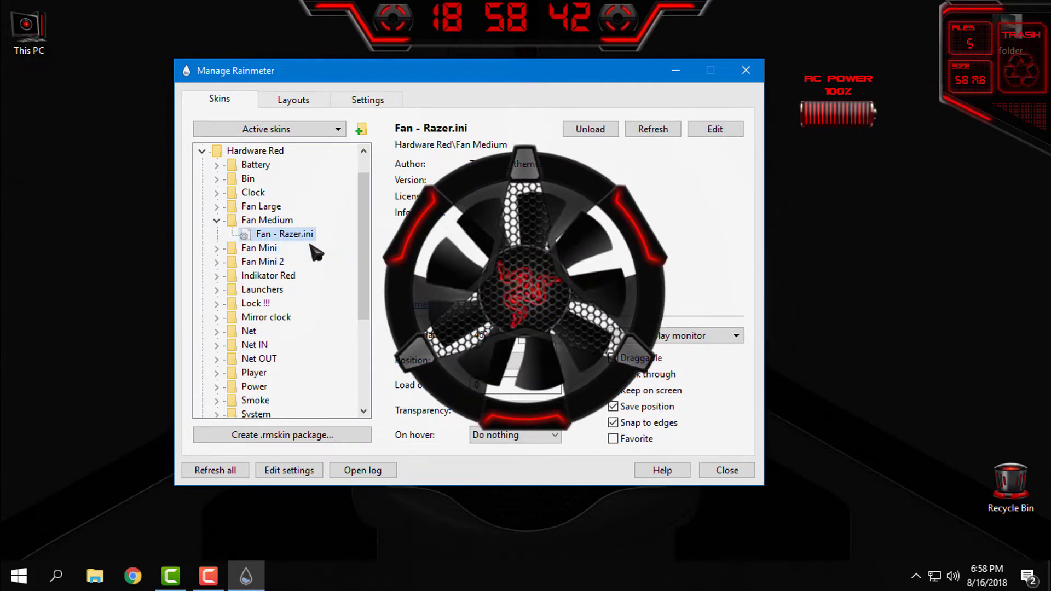
{"action": "right_click", "coordinate": [606, 182]}
{"action": "left_click", "coordinate": [645, 352]}
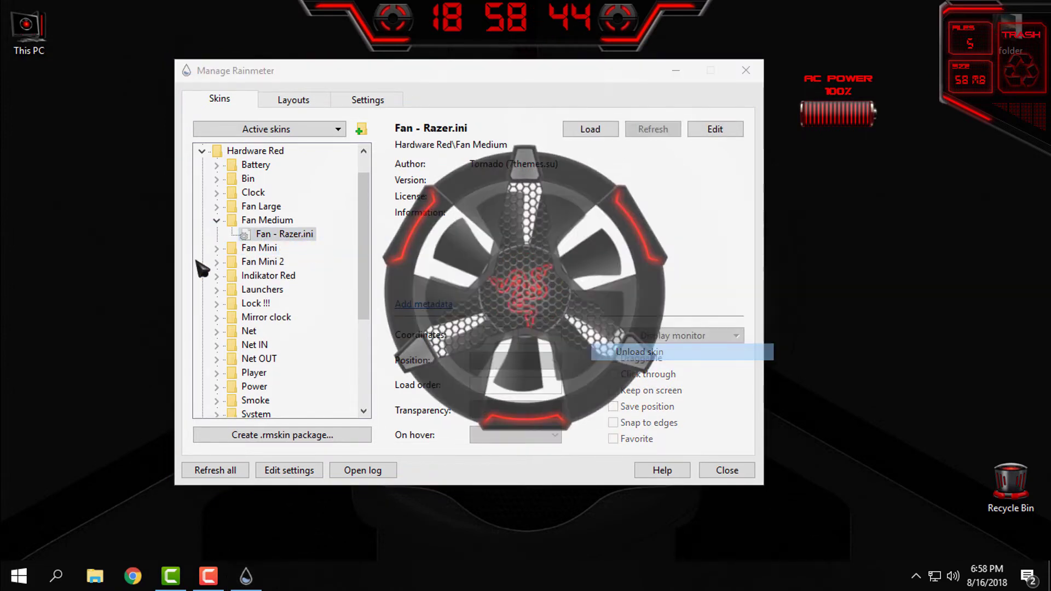
{"action": "left_click", "coordinate": [216, 221]}
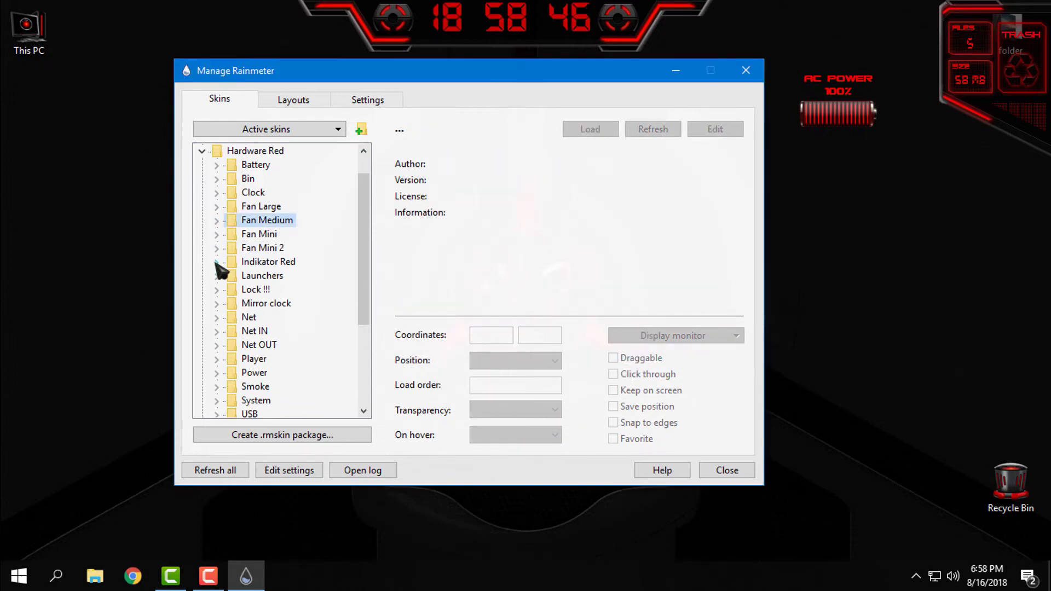
- Browse the Indikator Red folders and load Bottom.ini from the Bottom folder
{"action": "left_click", "coordinate": [216, 262]}
{"action": "left_click", "coordinate": [271, 263]}
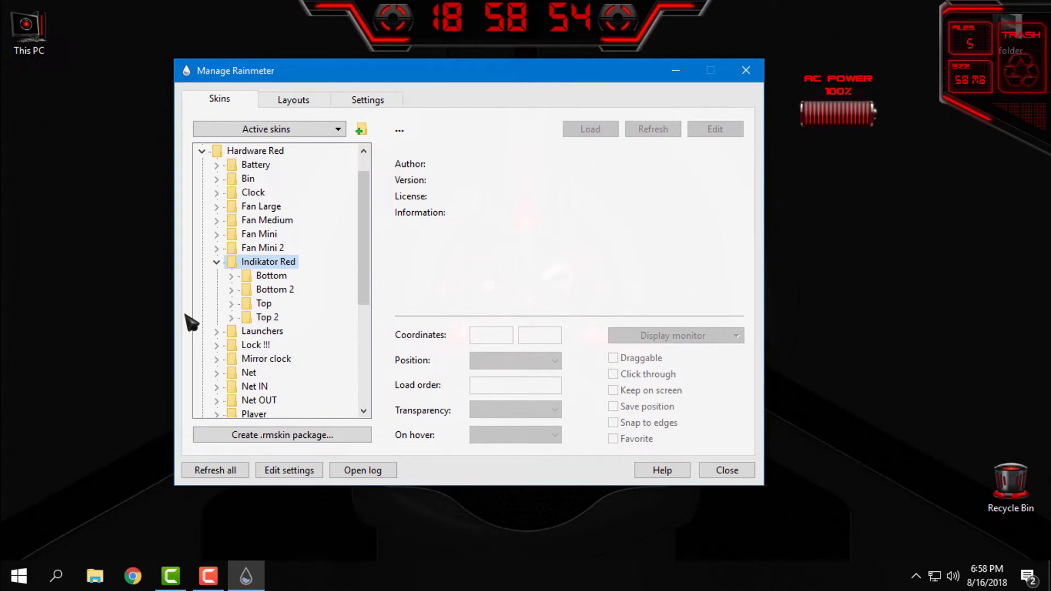
{"action": "left_click", "coordinate": [288, 292]}
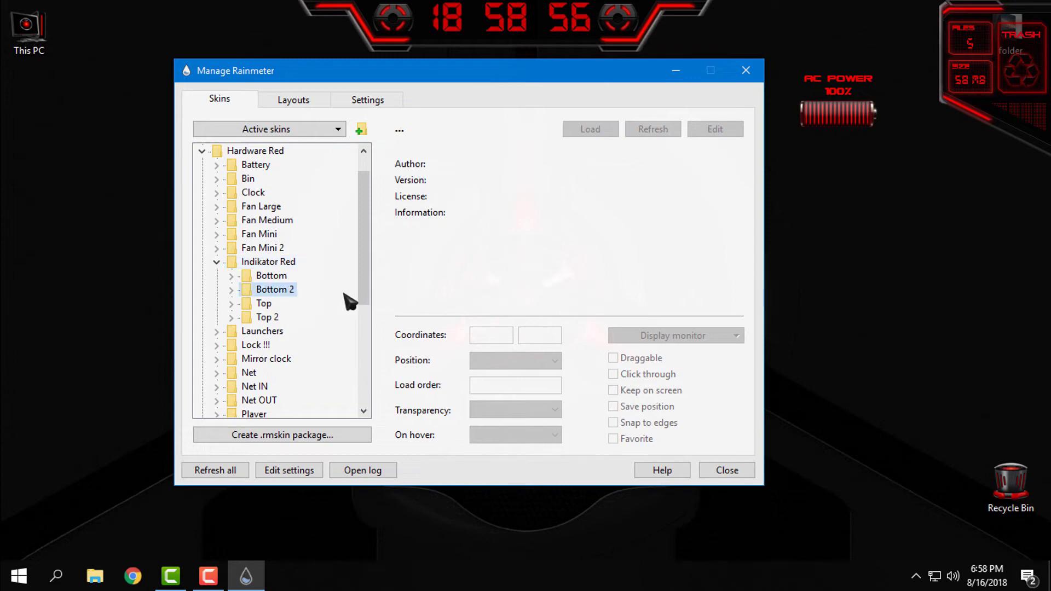
{"action": "left_click", "coordinate": [264, 318]}
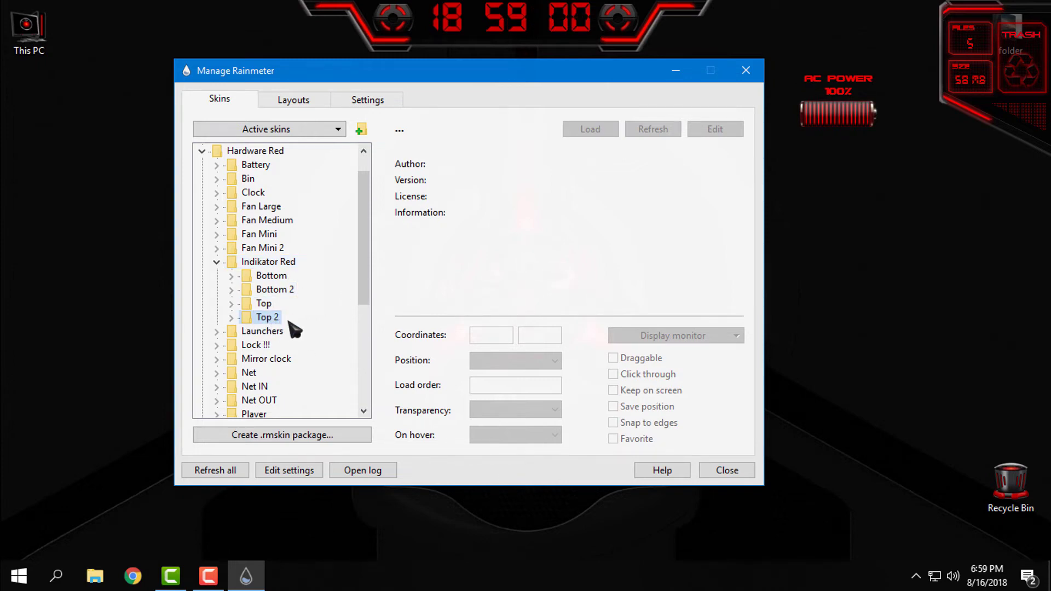
{"action": "left_click", "coordinate": [233, 277]}
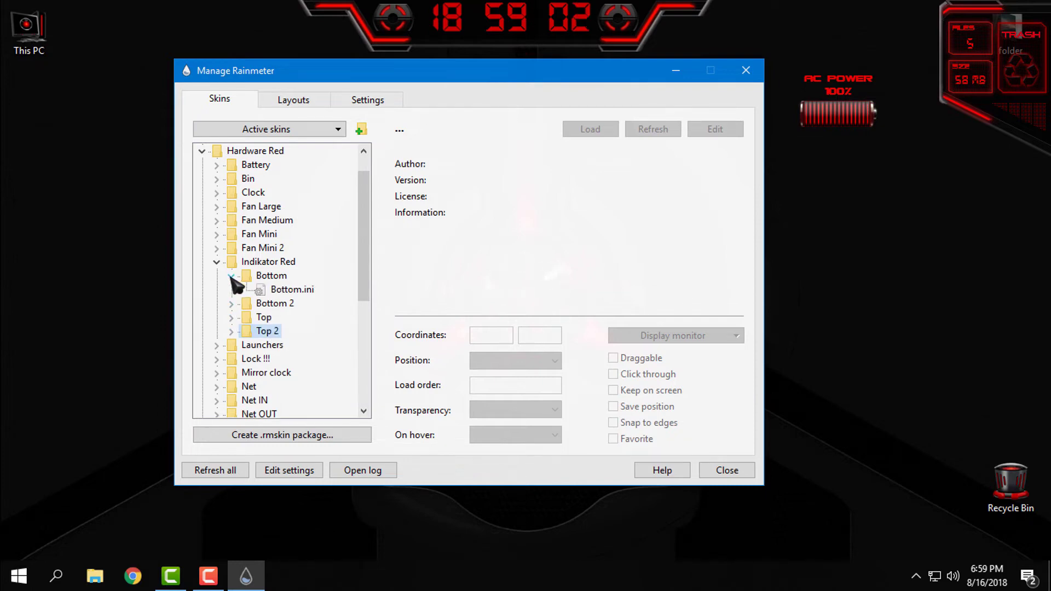
{"action": "right_click", "coordinate": [310, 292]}
{"action": "left_click", "coordinate": [341, 301]}
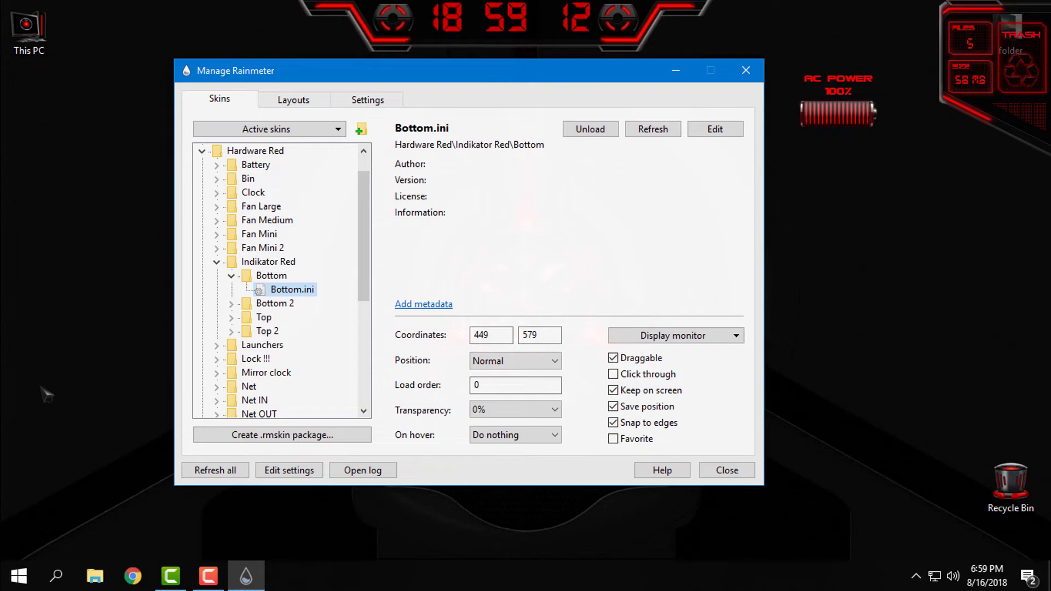
- Load Launcher L-red.ini (HDD drives) and Launcher R-red.ini (multimedia) from the Launchers folder
{"action": "left_click", "coordinate": [216, 262]}
{"action": "left_click", "coordinate": [216, 276]}
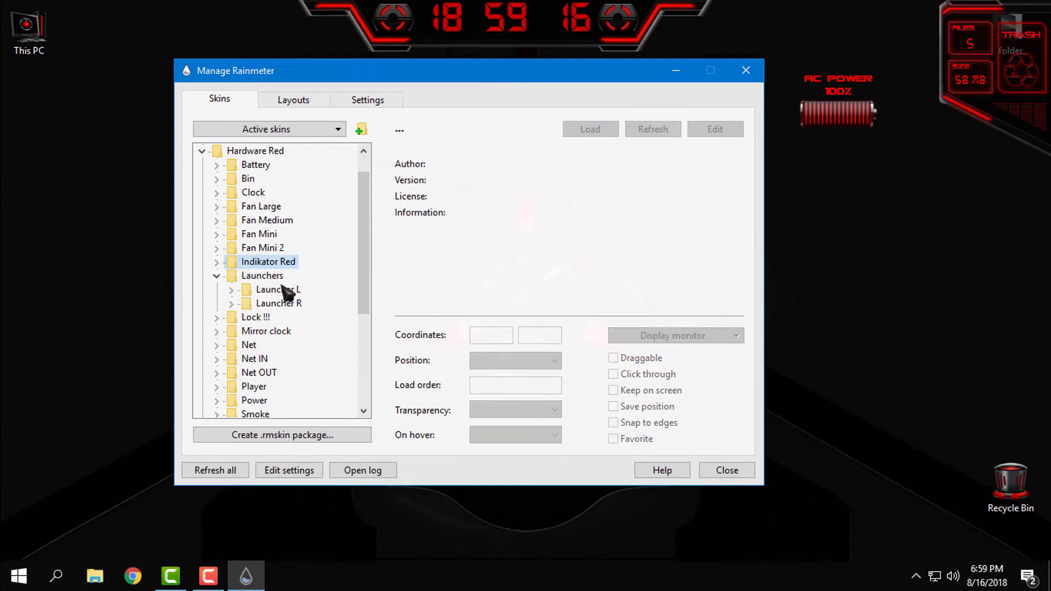
{"action": "left_click", "coordinate": [284, 290]}
{"action": "left_click", "coordinate": [231, 290]}
{"action": "right_click", "coordinate": [280, 305]}
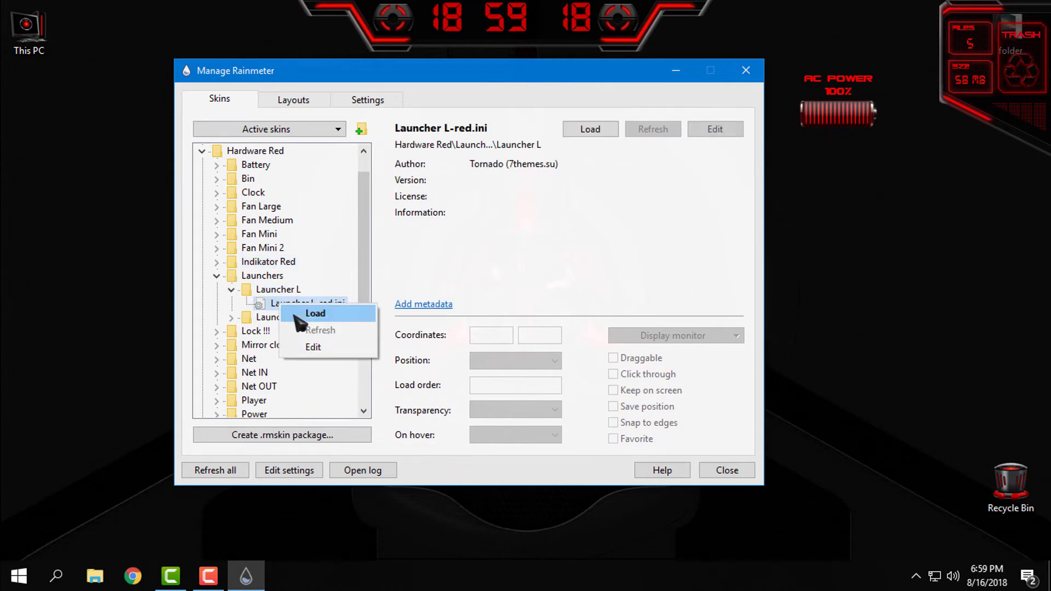
{"action": "left_click", "coordinate": [311, 313]}
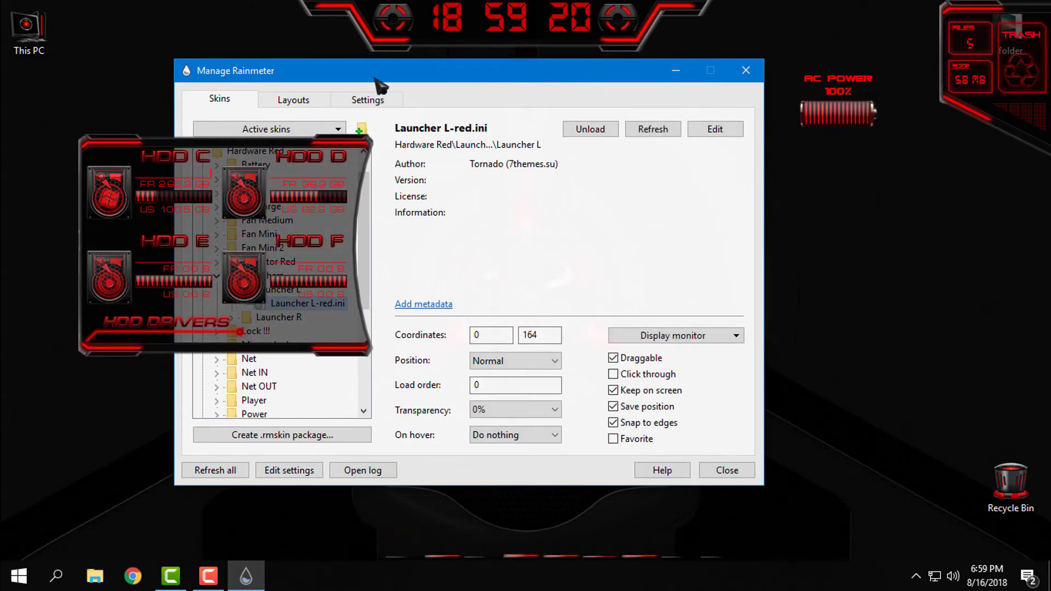
{"action": "left_click", "coordinate": [231, 291]}
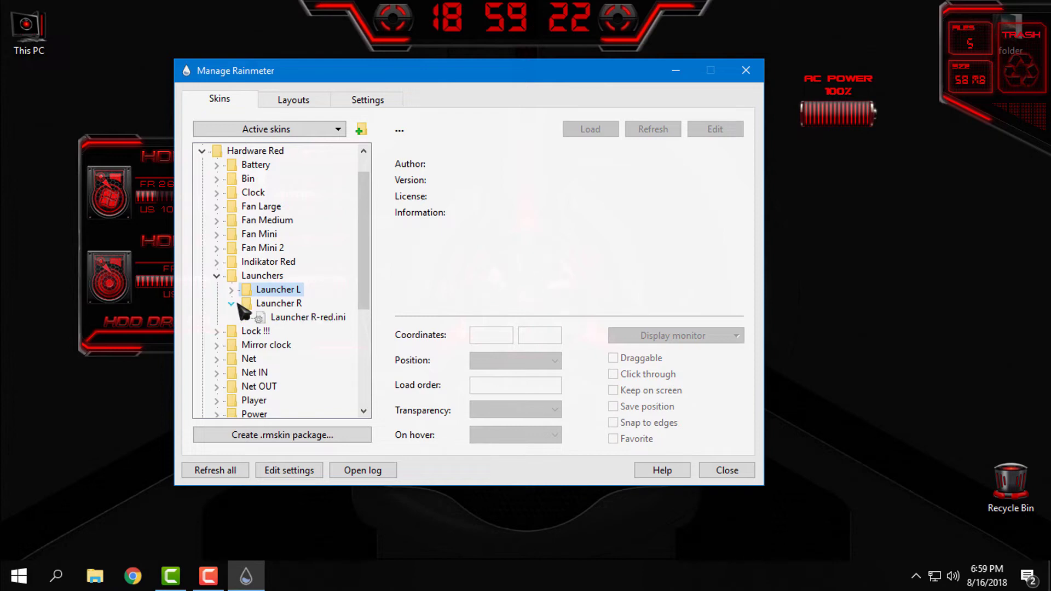
{"action": "right_click", "coordinate": [312, 319]}
{"action": "left_click", "coordinate": [341, 326]}
{"action": "left_click", "coordinate": [219, 278]}
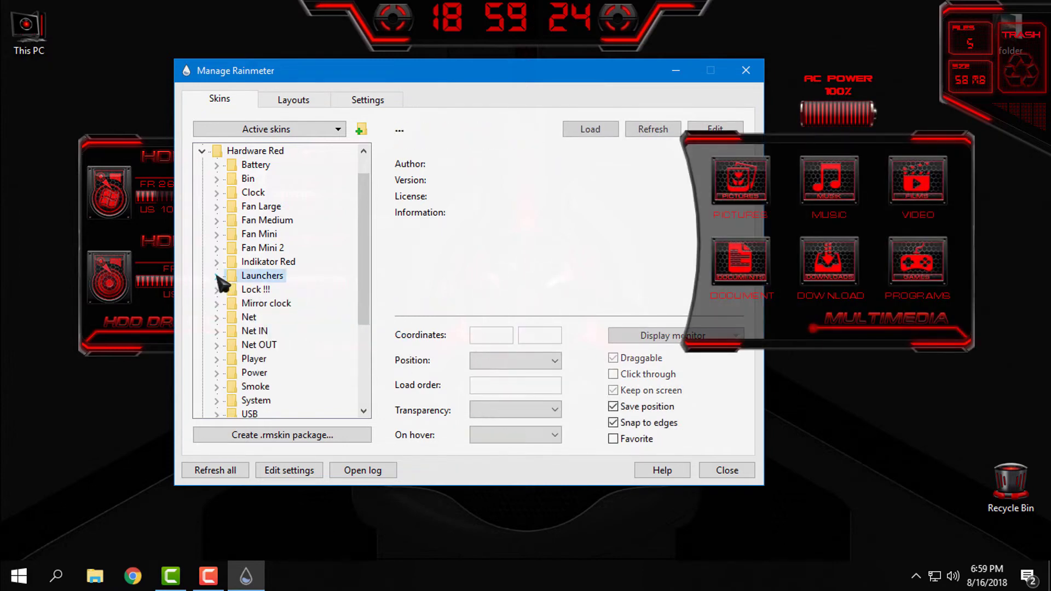
- Inspect RainLock.ini under Lock !!! > Unlock (7) without loading it, then collapse the folder
{"action": "left_click", "coordinate": [352, 70]}
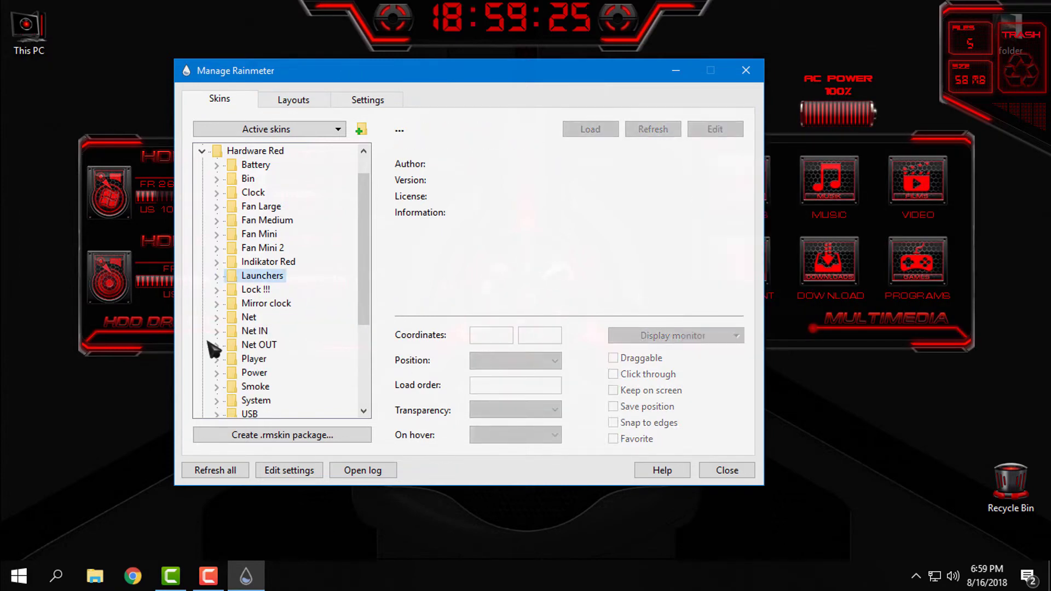
{"action": "left_click", "coordinate": [218, 290]}
{"action": "left_click", "coordinate": [262, 302]}
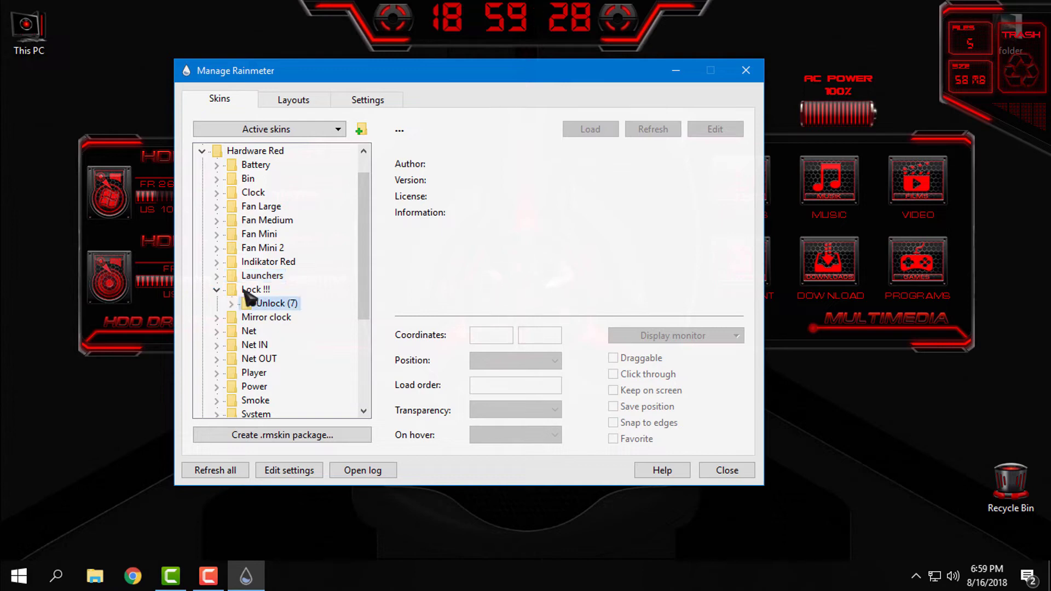
{"action": "left_click", "coordinate": [232, 304]}
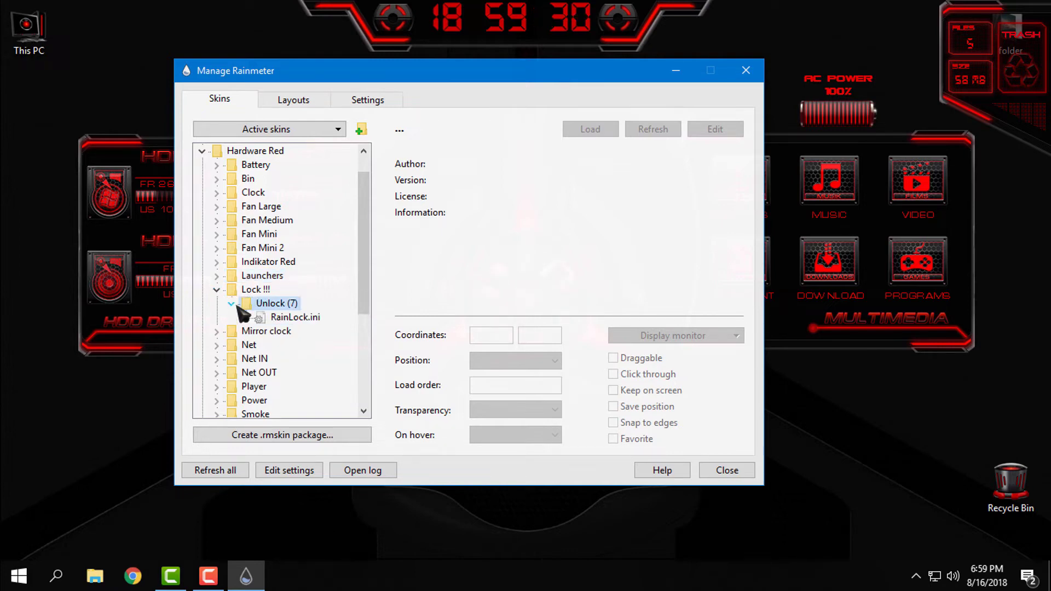
{"action": "left_click", "coordinate": [289, 318]}
{"action": "left_click", "coordinate": [284, 305]}
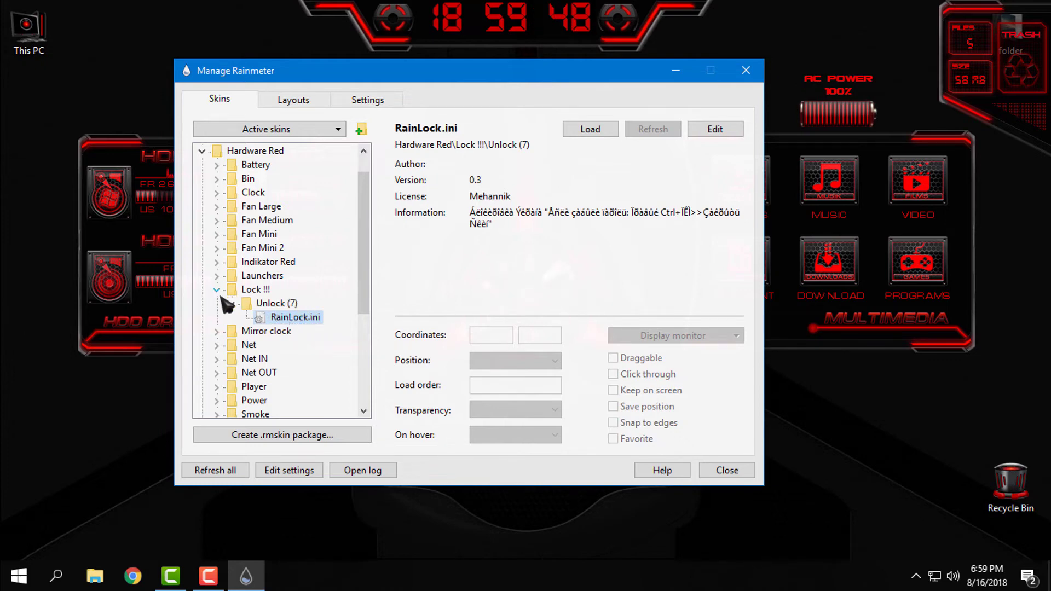
{"action": "left_click", "coordinate": [219, 292]}
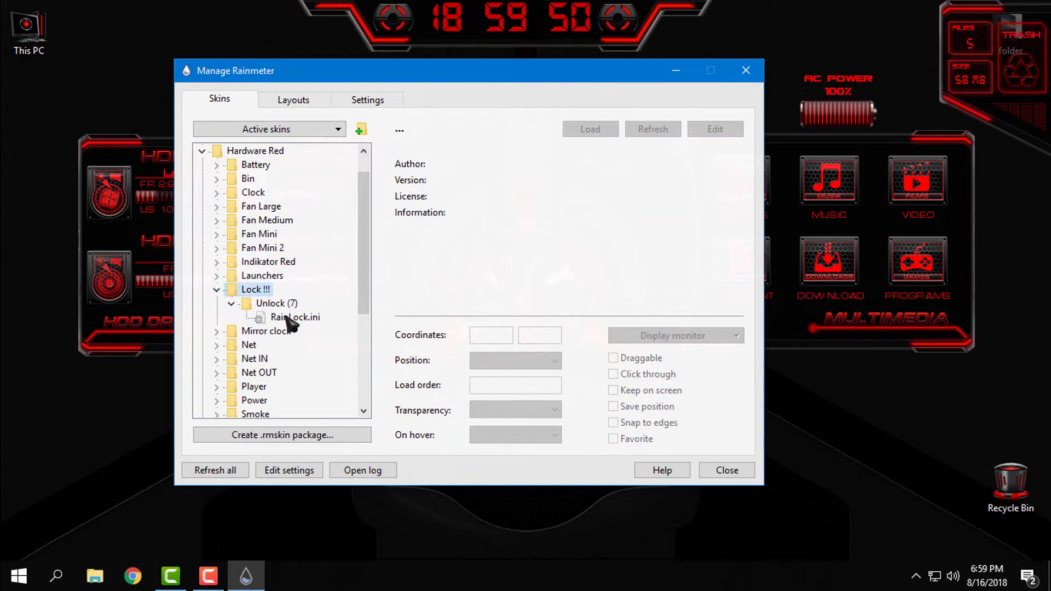
{"action": "left_click", "coordinate": [289, 319]}
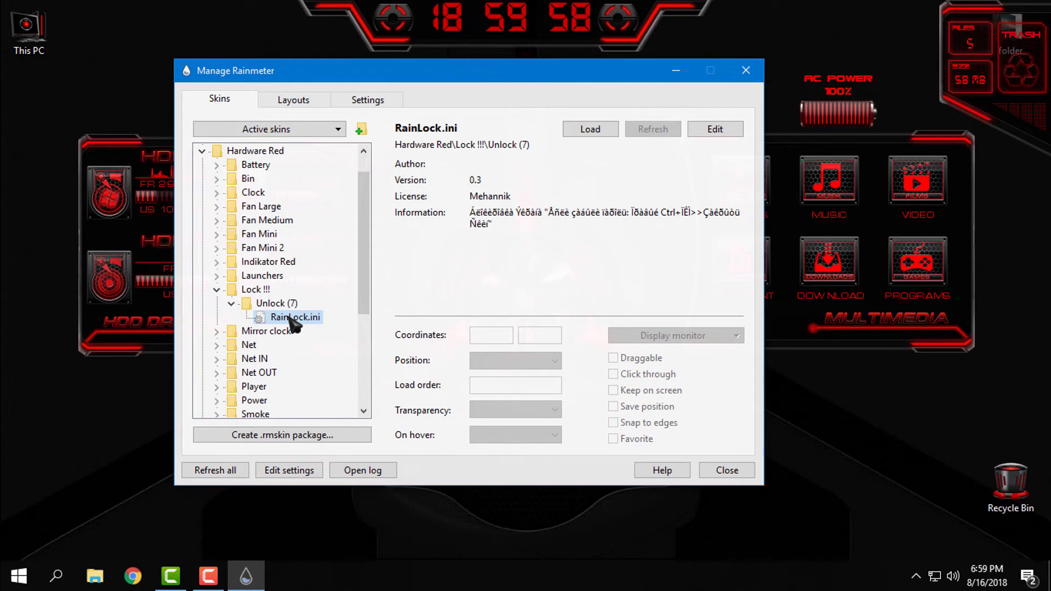
{"action": "left_click", "coordinate": [216, 290]}
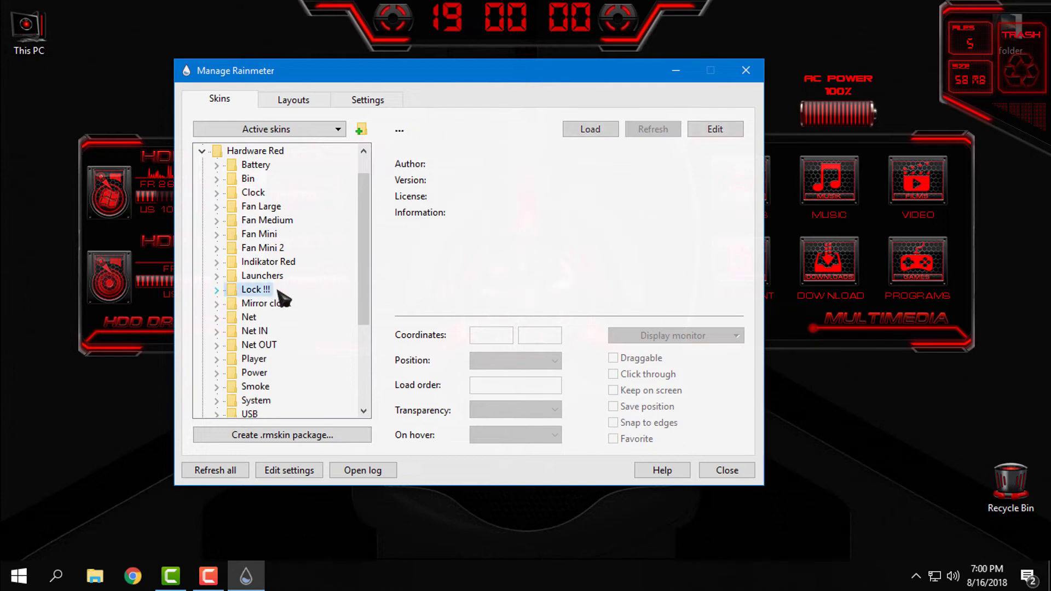
- Load the Mirror clock Clock.ini skin, then unload it again
{"action": "left_click", "coordinate": [272, 303]}
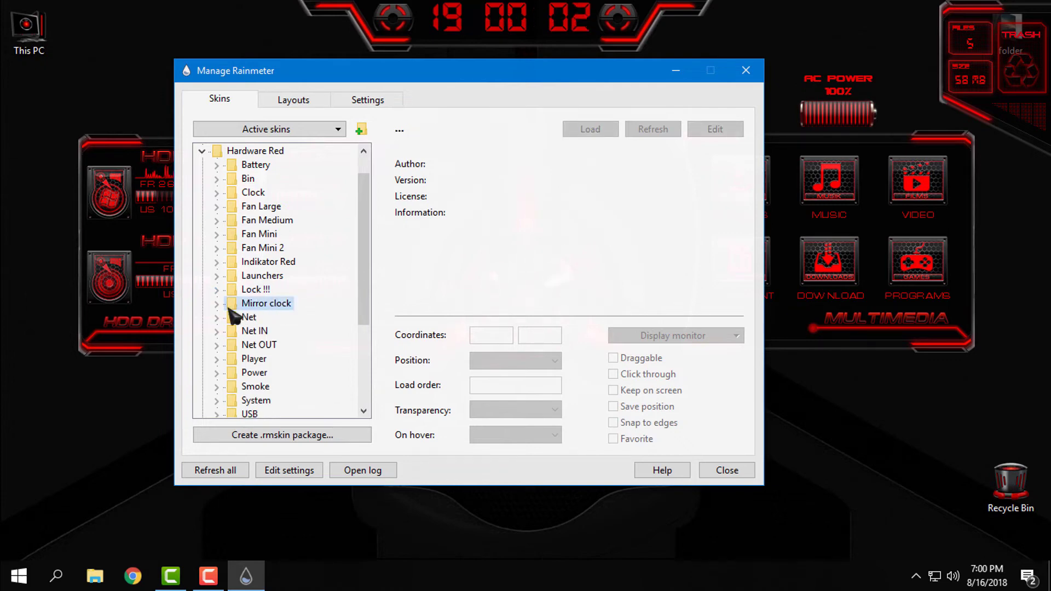
{"action": "left_click", "coordinate": [218, 304]}
{"action": "right_click", "coordinate": [279, 319]}
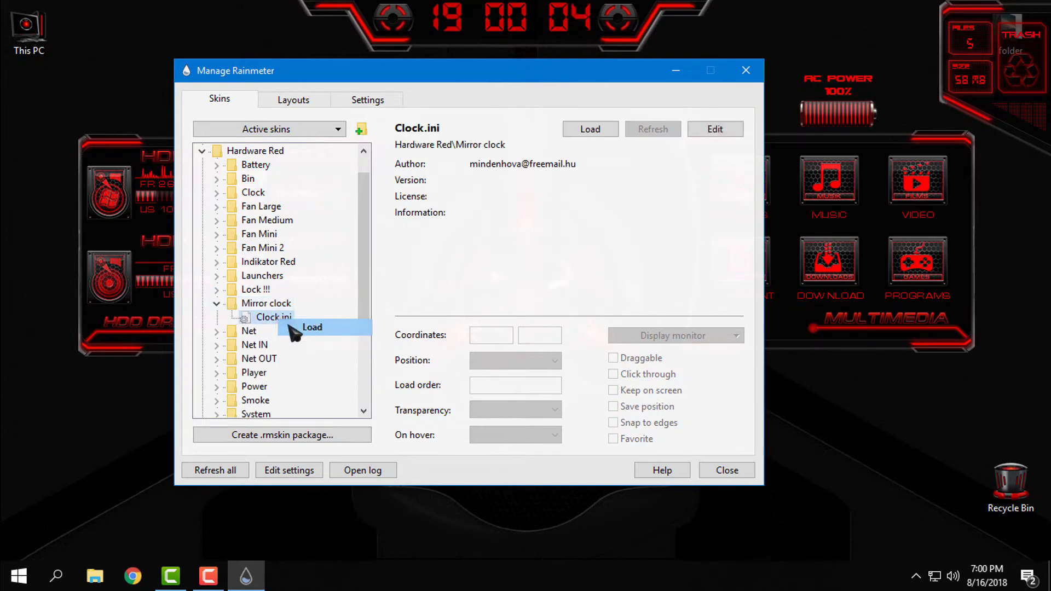
{"action": "left_click", "coordinate": [297, 327]}
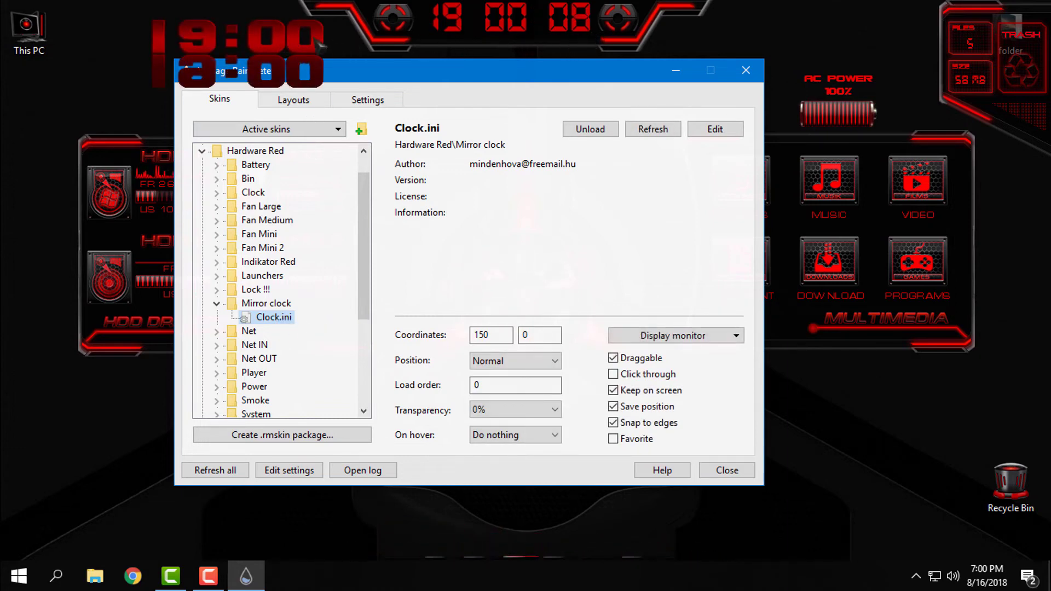
{"action": "right_click", "coordinate": [274, 319]}
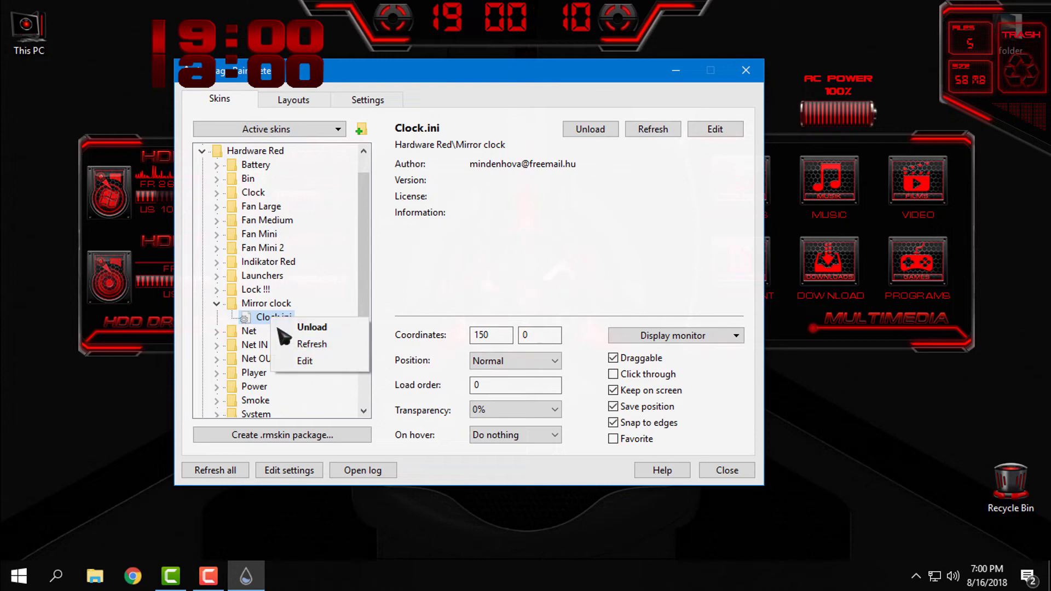
{"action": "left_click", "coordinate": [293, 329]}
- Load the Network.ini network speed skin from the Net folder
{"action": "left_click", "coordinate": [215, 303]}
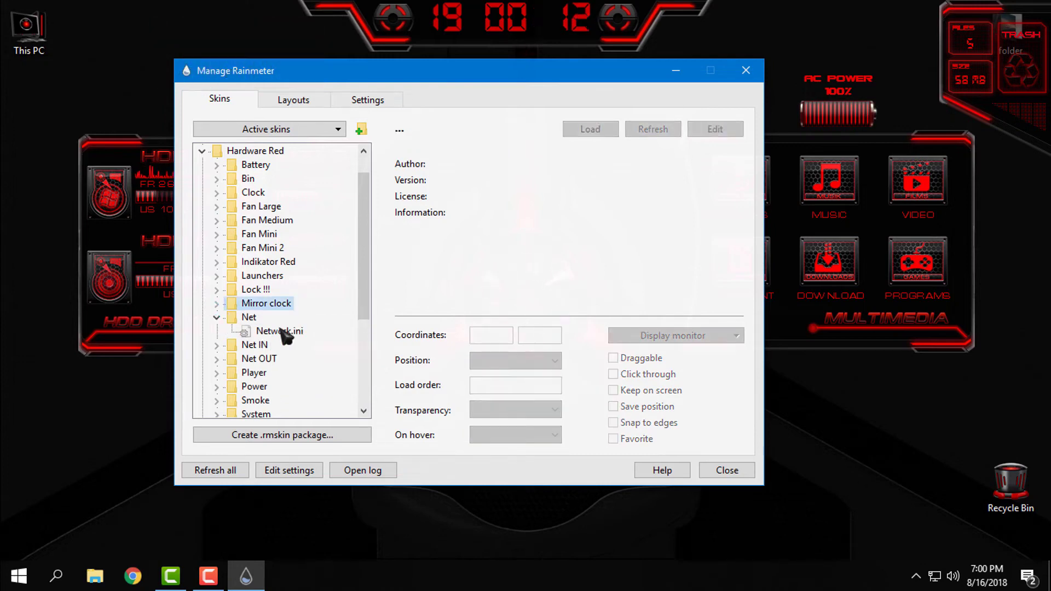
{"action": "double_click", "coordinate": [279, 331]}
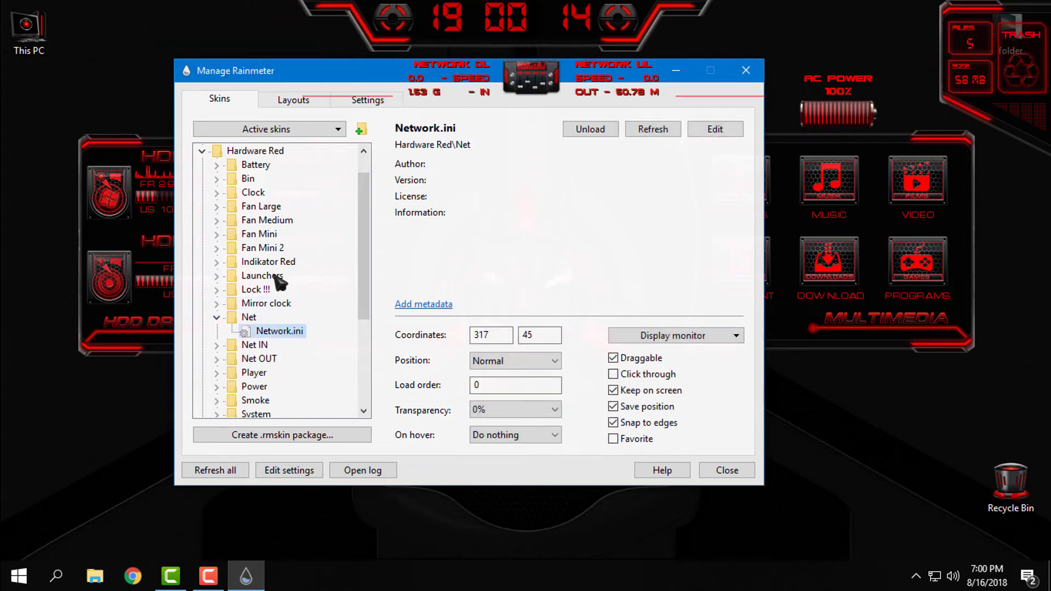
{"action": "left_click", "coordinate": [216, 317]}
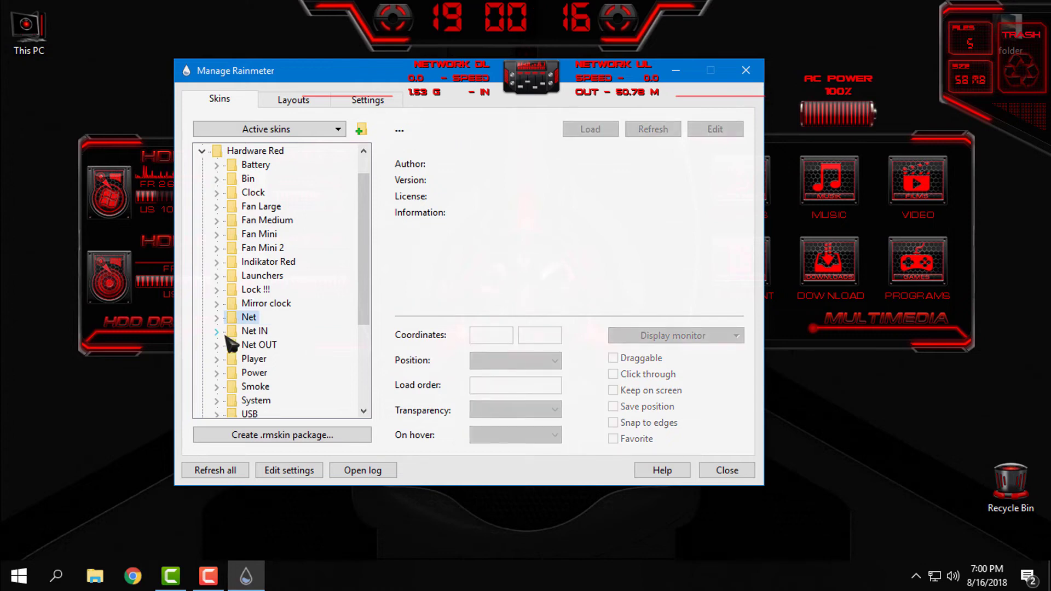
- Load Net IN - red.ini and Net OUT - red.ini for download and upload readouts
{"action": "left_click", "coordinate": [216, 331]}
{"action": "right_click", "coordinate": [284, 345]}
{"action": "left_click", "coordinate": [300, 351]}
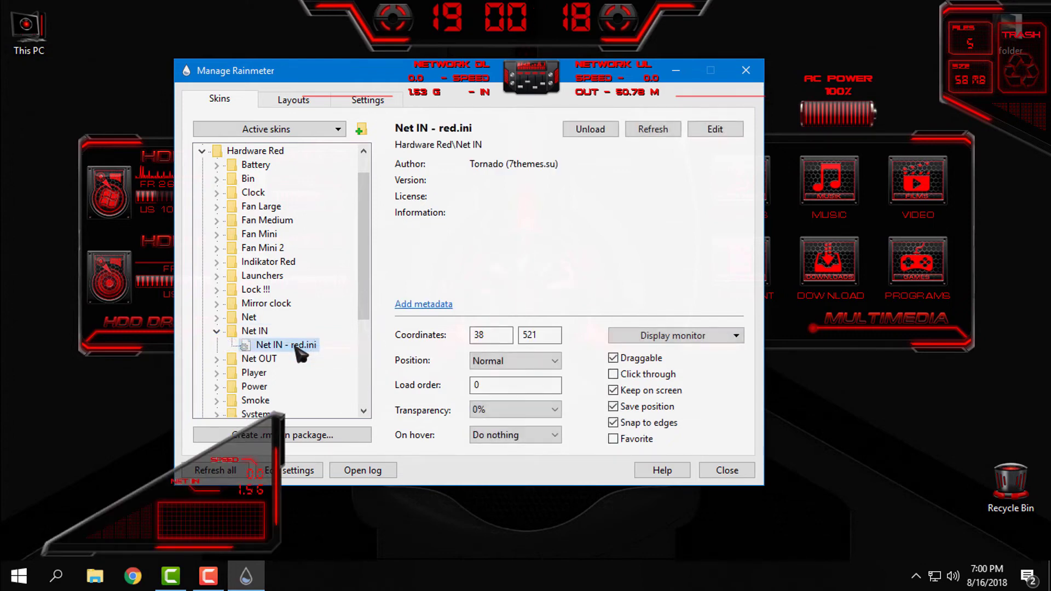
{"action": "left_click", "coordinate": [216, 331]}
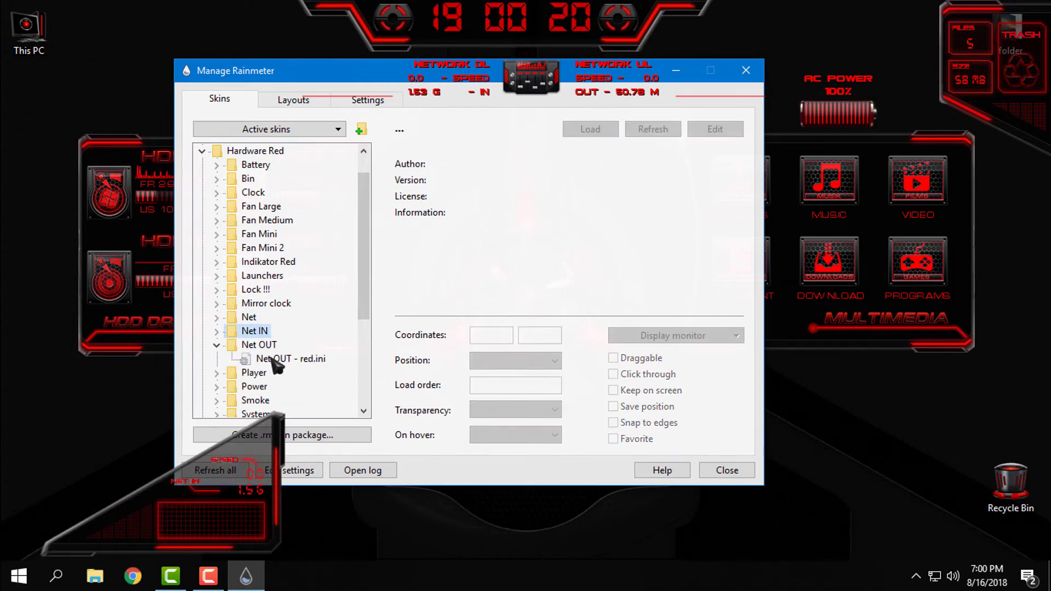
{"action": "right_click", "coordinate": [275, 362]}
{"action": "left_click", "coordinate": [303, 371]}
{"action": "left_click", "coordinate": [217, 345]}
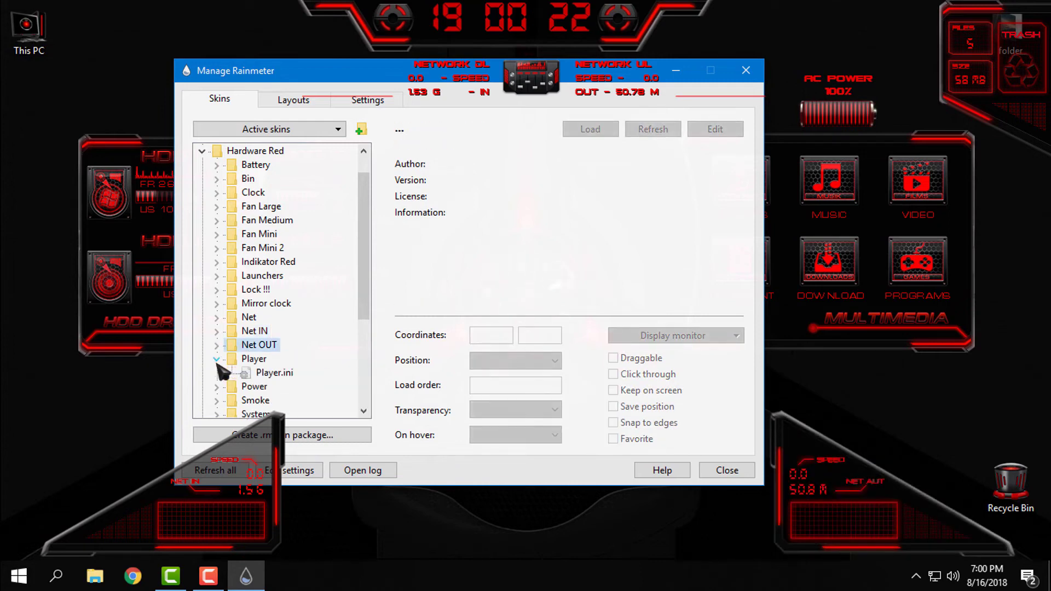
{"action": "right_click", "coordinate": [263, 380]}
- Load Player.ini, then remove the Player skin again from its own desktop menu
{"action": "left_click", "coordinate": [279, 386]}
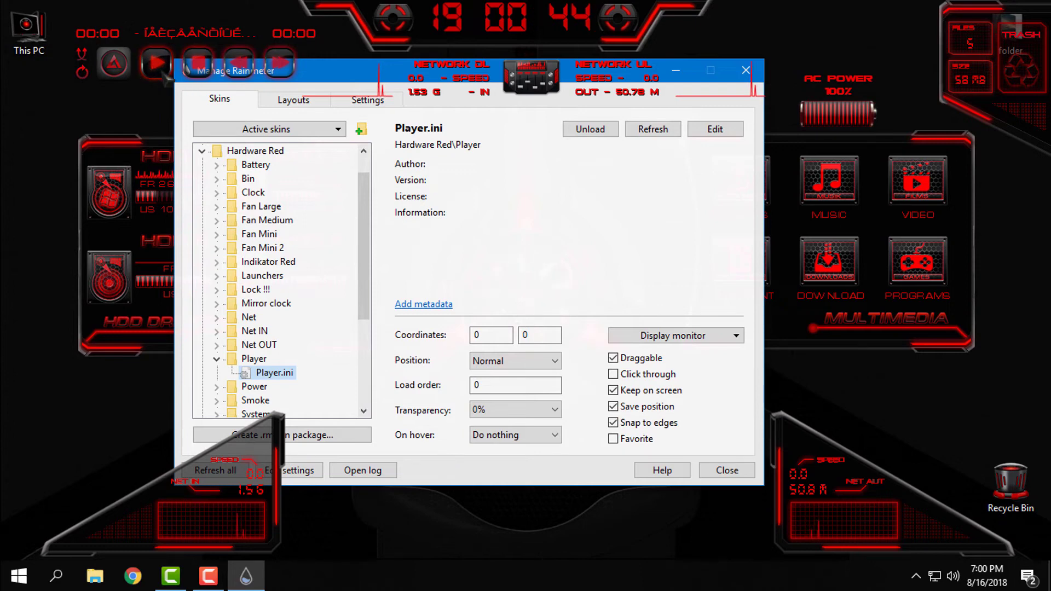
{"action": "right_click", "coordinate": [156, 63]}
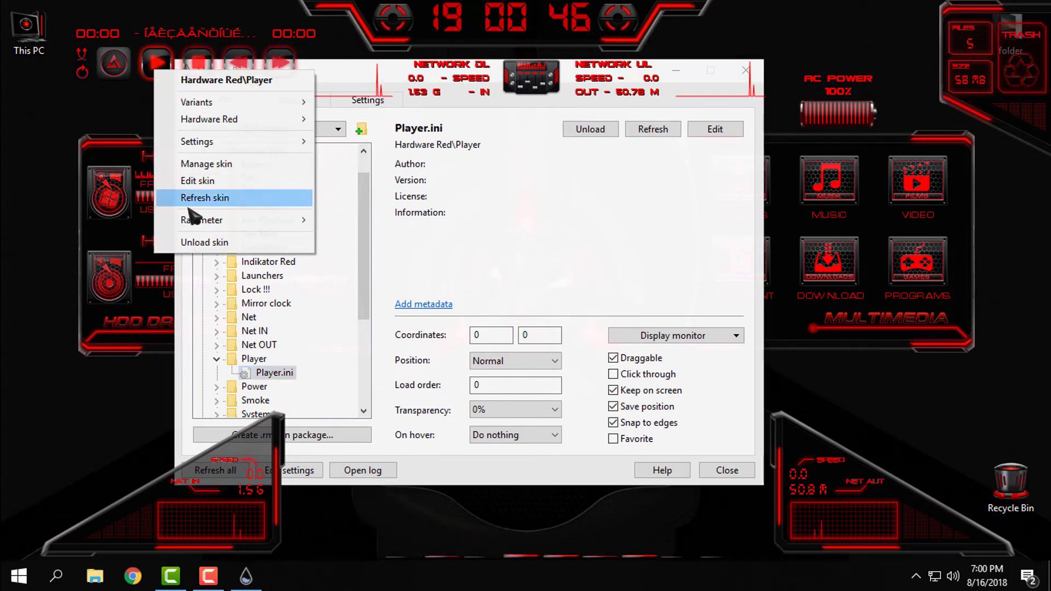
{"action": "left_click", "coordinate": [194, 239]}
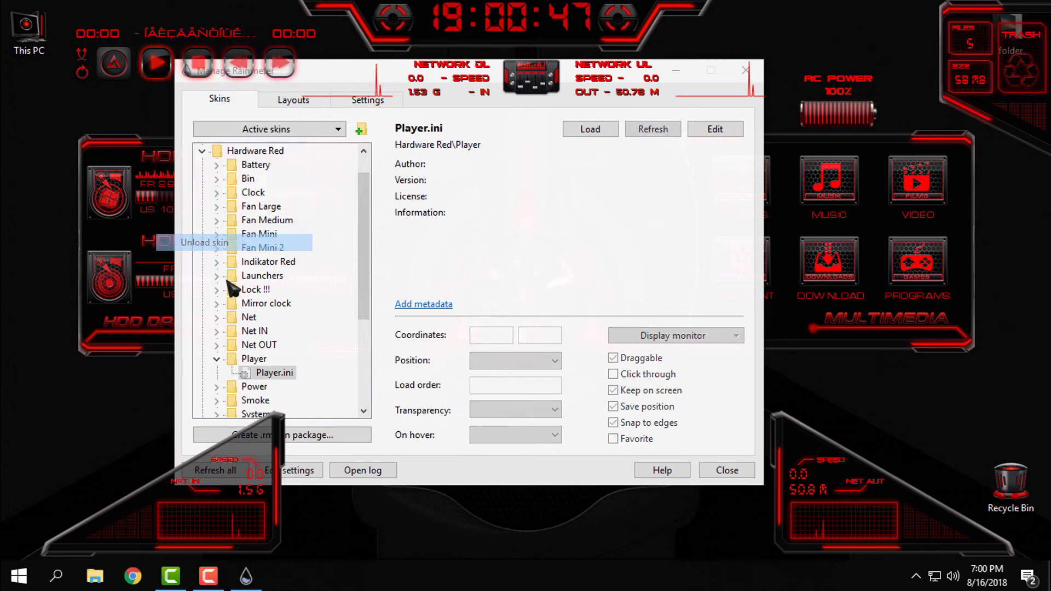
- Load the Power - red.ini skin onto the desktop
{"action": "left_click", "coordinate": [216, 360]}
{"action": "right_click", "coordinate": [263, 386]}
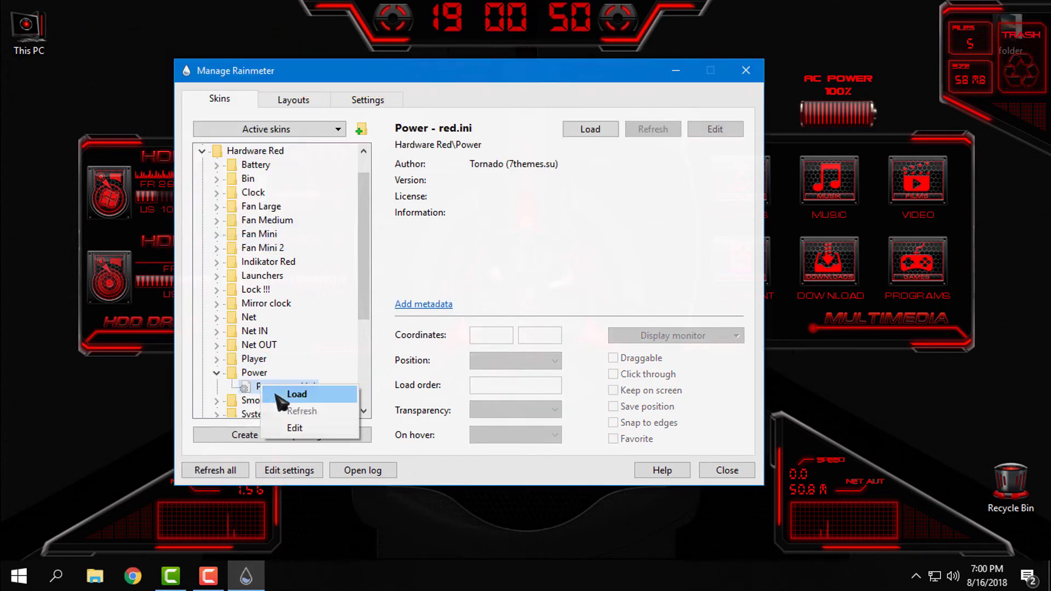
{"action": "left_click", "coordinate": [284, 395]}
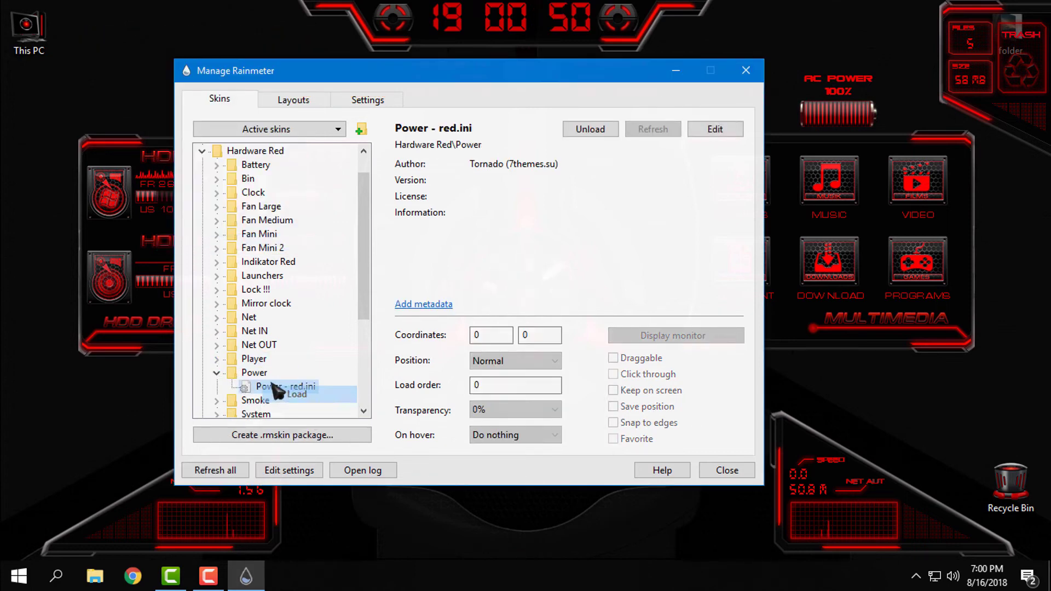
- Load the Left, Right and top smoke skins, then close and reopen Manage Rainmeter
{"action": "left_click", "coordinate": [216, 372]}
{"action": "scroll", "coordinate": [291, 379], "scroll_direction": "down", "scroll_amount": 2}
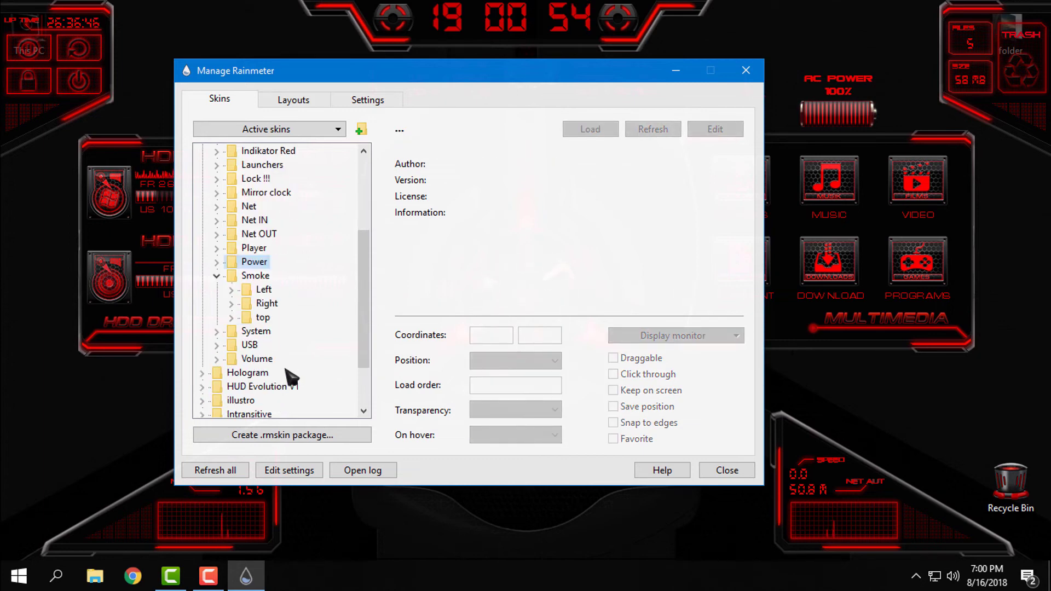
{"action": "double_click", "coordinate": [249, 289]}
{"action": "right_click", "coordinate": [276, 302]}
{"action": "left_click", "coordinate": [289, 309]}
{"action": "left_click", "coordinate": [231, 289]}
{"action": "left_click", "coordinate": [231, 303]}
{"action": "right_click", "coordinate": [275, 317]}
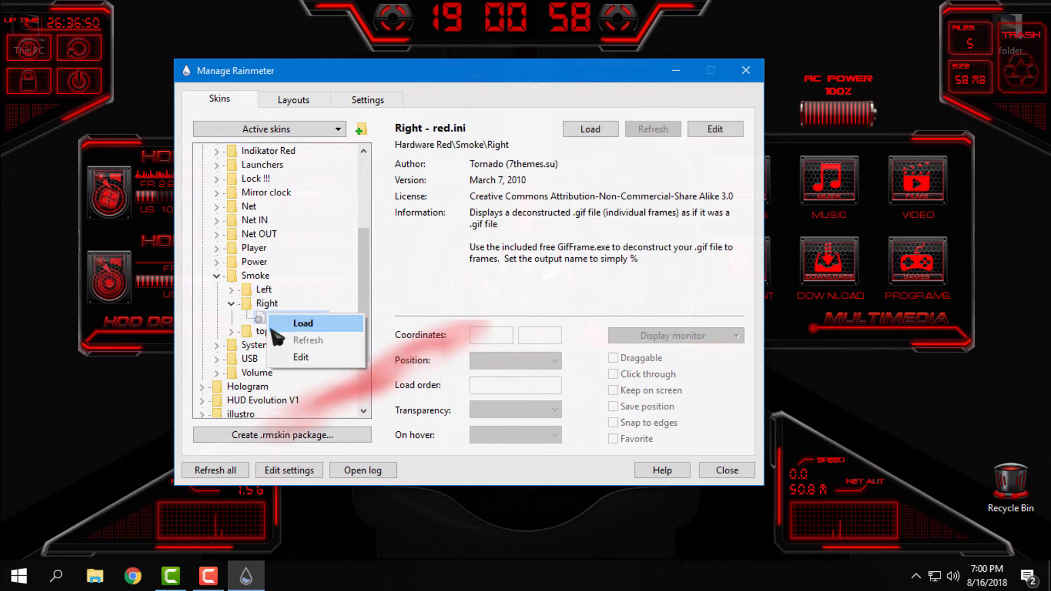
{"action": "left_click", "coordinate": [290, 324]}
{"action": "left_click", "coordinate": [231, 330]}
{"action": "right_click", "coordinate": [275, 346]}
{"action": "left_click", "coordinate": [289, 352]}
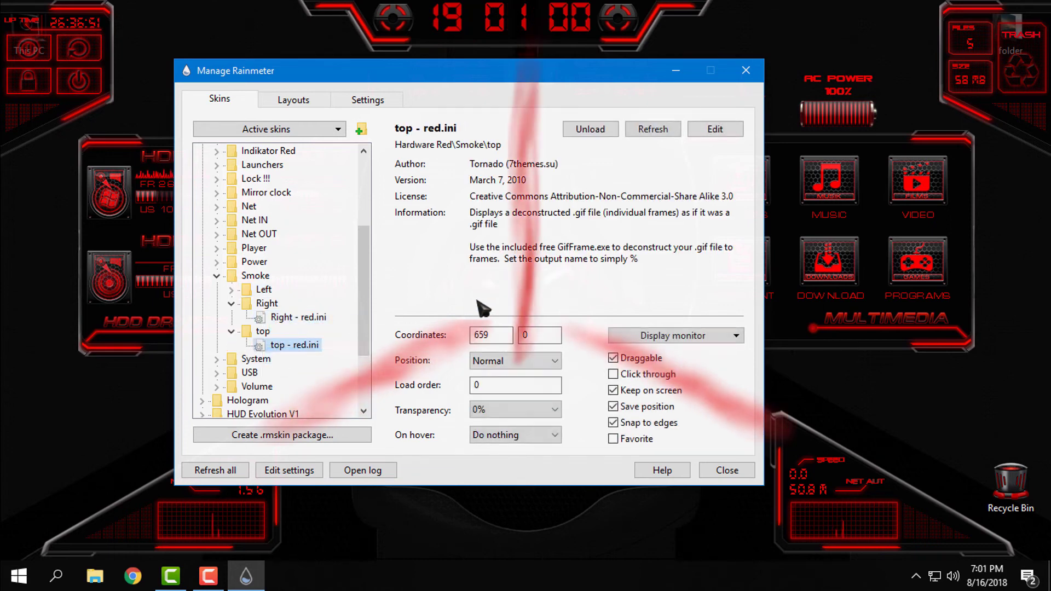
{"action": "left_click", "coordinate": [746, 70]}
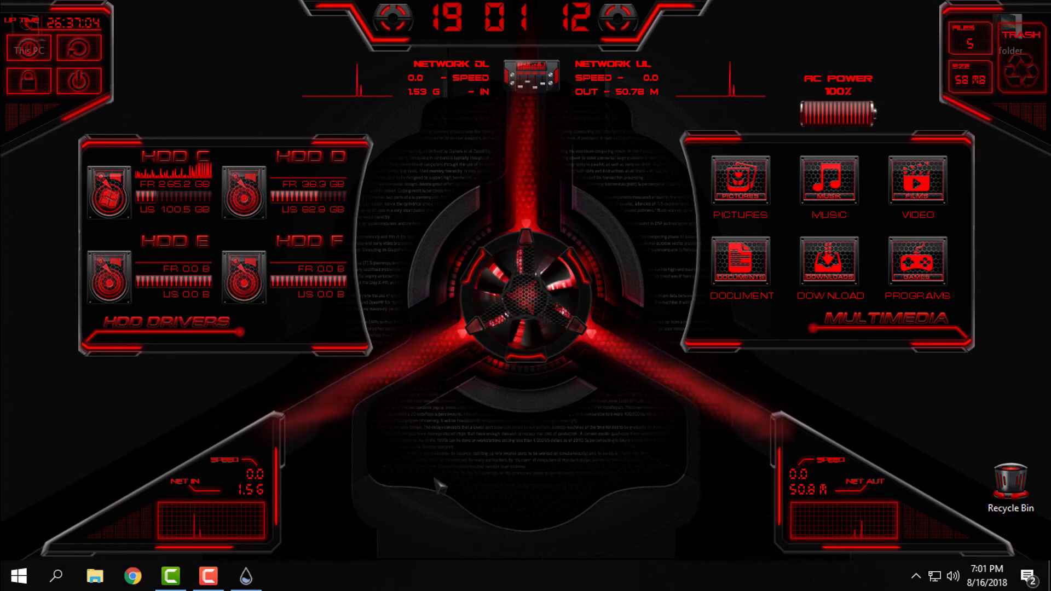
{"action": "left_click", "coordinate": [261, 578]}
- Load the System.ini CPU/RAM/SWAP monitor skin
{"action": "left_click", "coordinate": [217, 276]}
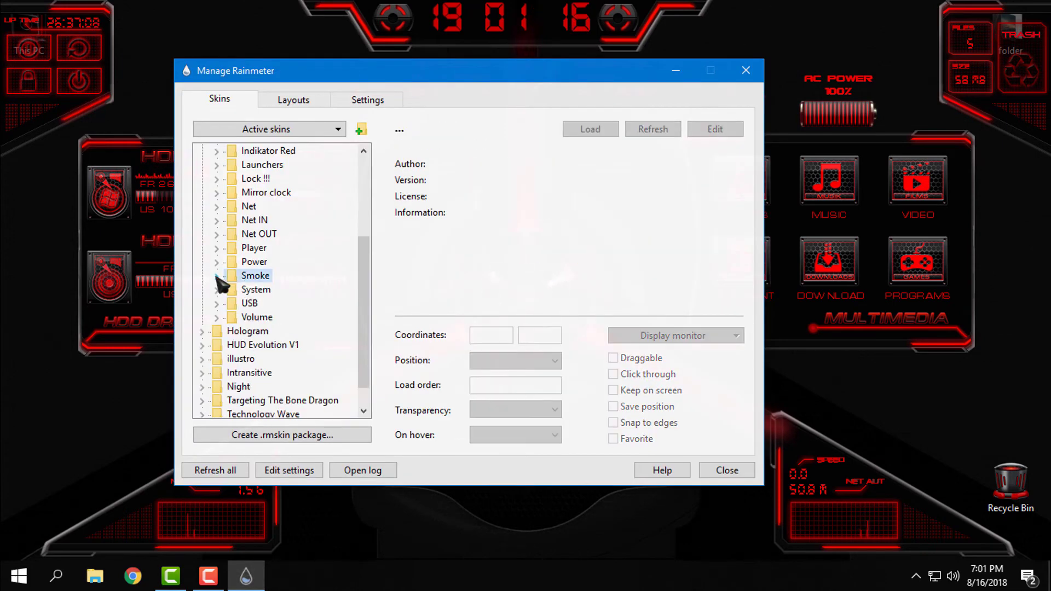
{"action": "left_click", "coordinate": [218, 289]}
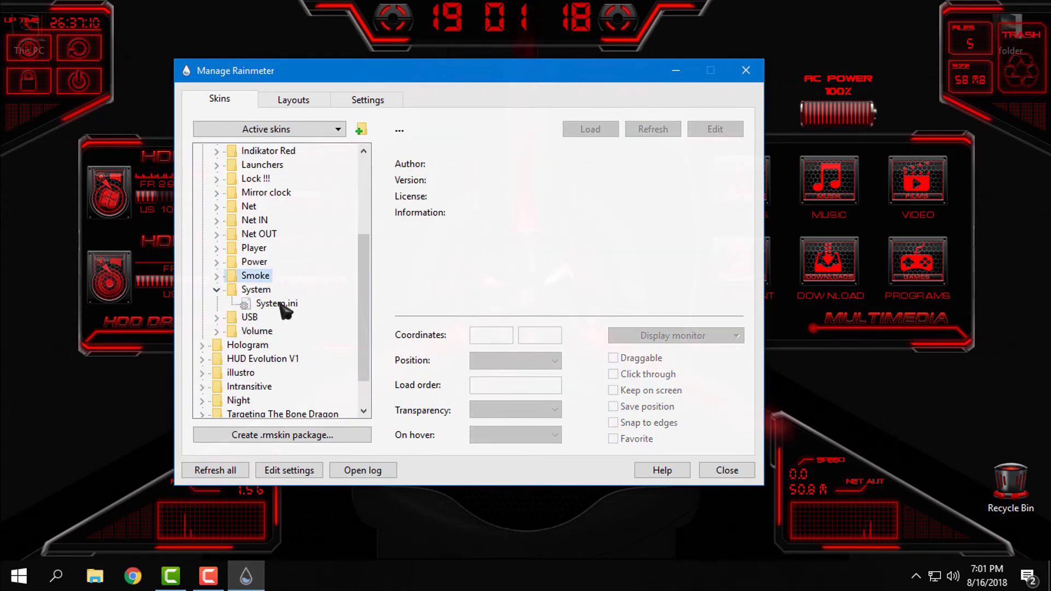
{"action": "right_click", "coordinate": [281, 304]}
{"action": "left_click", "coordinate": [306, 313]}
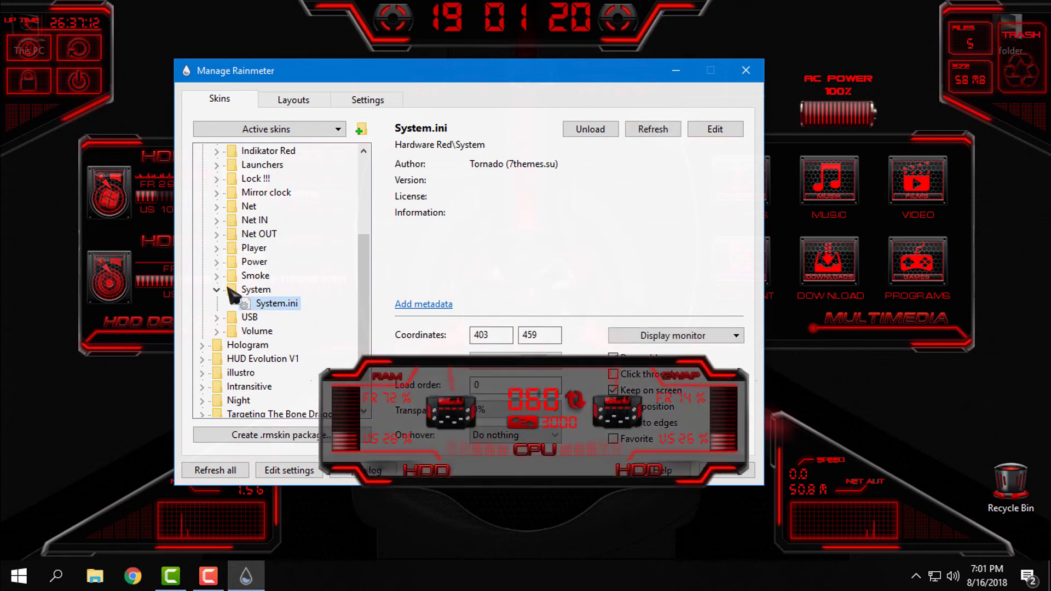
- Load the USB F USBDrive.ini skin, then unload it again
{"action": "left_click", "coordinate": [216, 290]}
{"action": "double_click", "coordinate": [256, 314]}
{"action": "right_click", "coordinate": [277, 331]}
{"action": "left_click", "coordinate": [307, 341]}
{"action": "right_click", "coordinate": [289, 334]}
{"action": "left_click", "coordinate": [306, 341]}
{"action": "left_click", "coordinate": [217, 303]}
- Load the Volume.ini volume bar and close the skin manager
{"action": "left_click", "coordinate": [218, 317]}
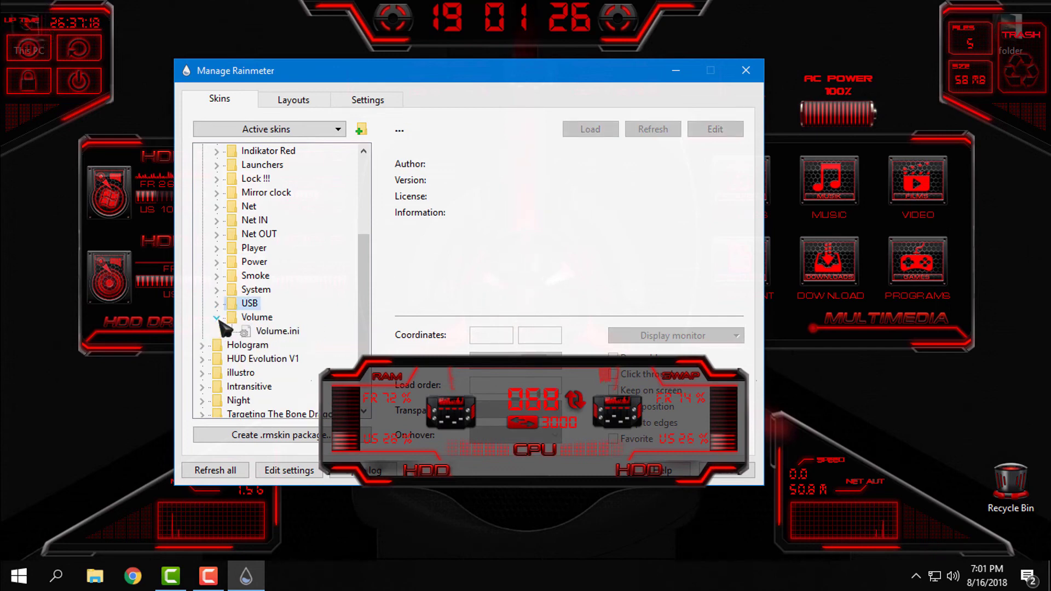
{"action": "right_click", "coordinate": [271, 331]}
{"action": "left_click", "coordinate": [304, 341]}
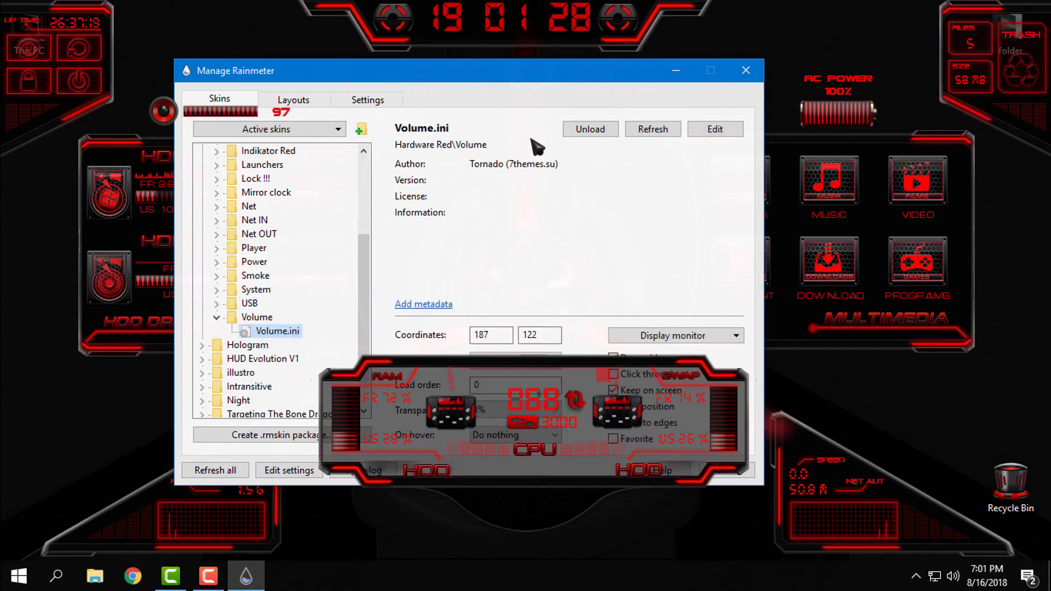
{"action": "left_click", "coordinate": [217, 318]}
{"action": "scroll", "coordinate": [268, 280], "scroll_direction": "up", "scroll_amount": 2}
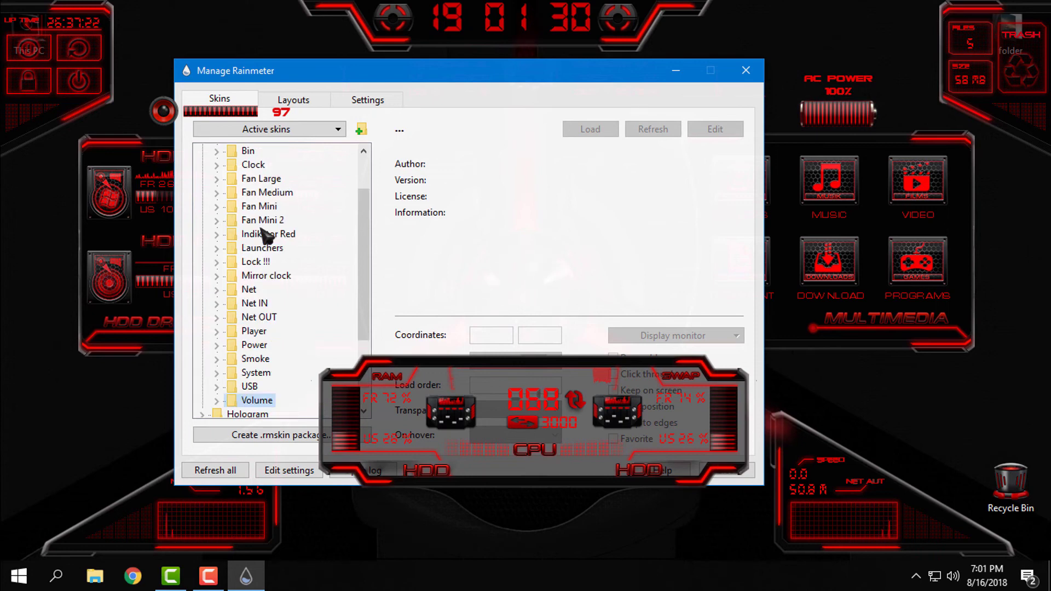
{"action": "scroll", "coordinate": [269, 256], "scroll_direction": "up", "scroll_amount": 1}
{"action": "left_click", "coordinate": [744, 74]}
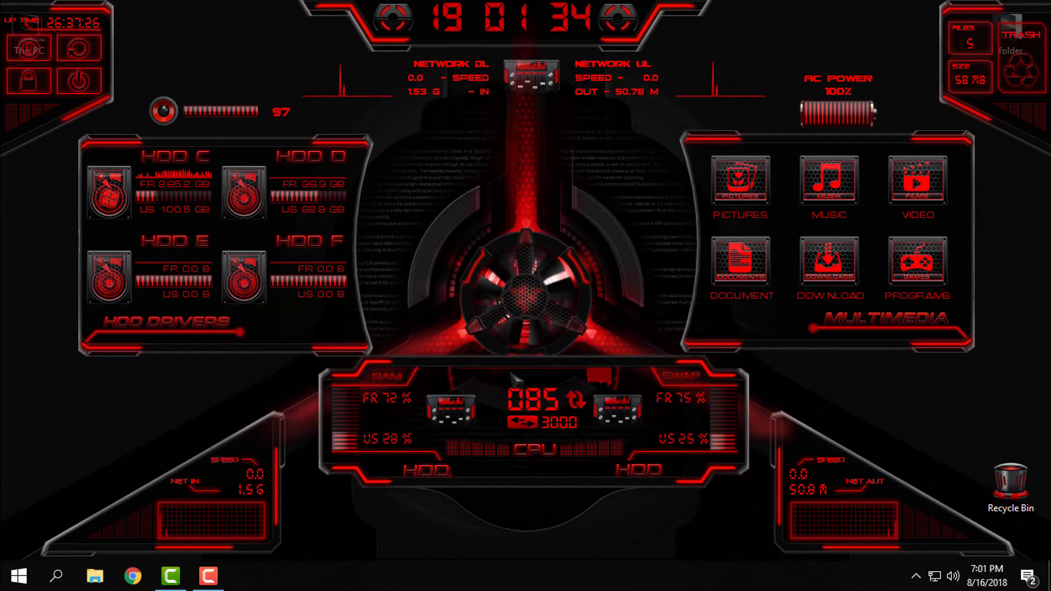
- Drag the CPU, RAM and SWAP panel down toward the bottom centre of the desktop
{"action": "left_click_drag", "start_coordinate": [510, 395], "coordinate": [510, 407]}
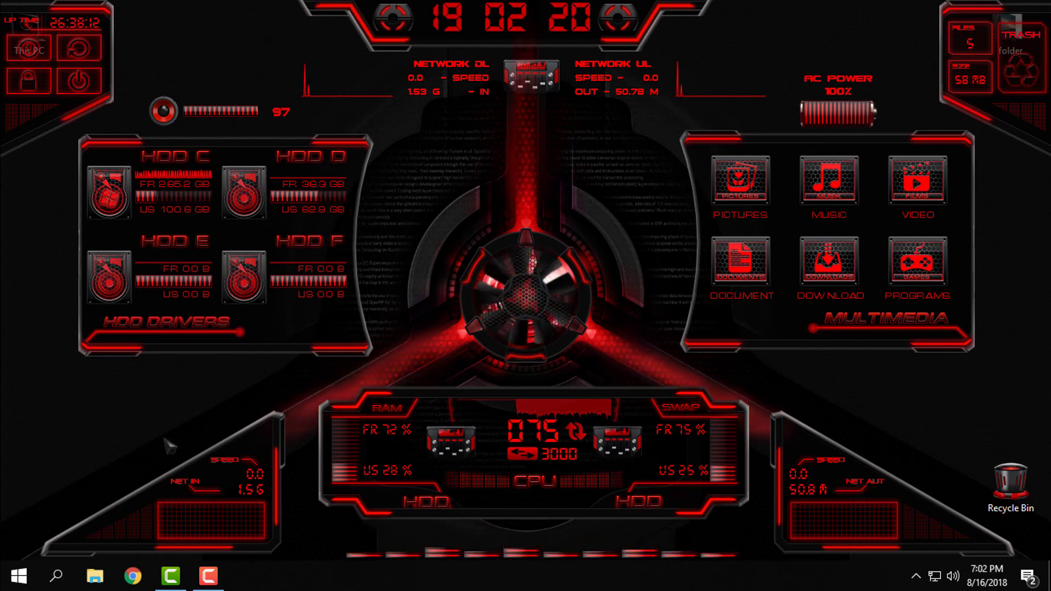
{"action": "left_click", "coordinate": [95, 577]}
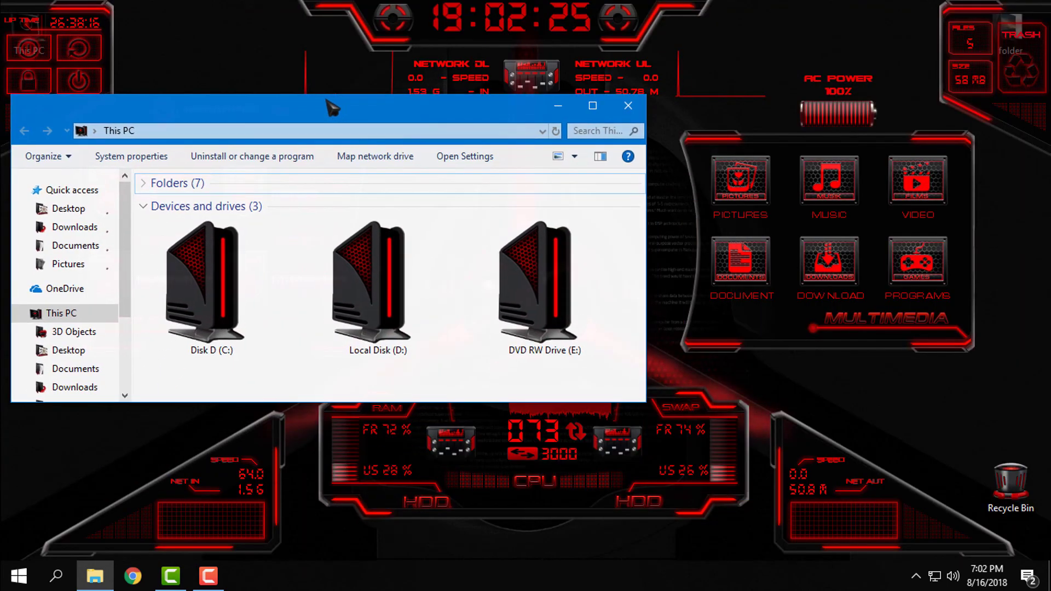
{"action": "mouse_move", "coordinate": [331, 8]}
{"action": "left_mouse_down"}
{"action": "mouse_move", "coordinate": [114, 101]}
{"action": "mouse_move", "coordinate": [40, 101]}
{"action": "left_mouse_up"}
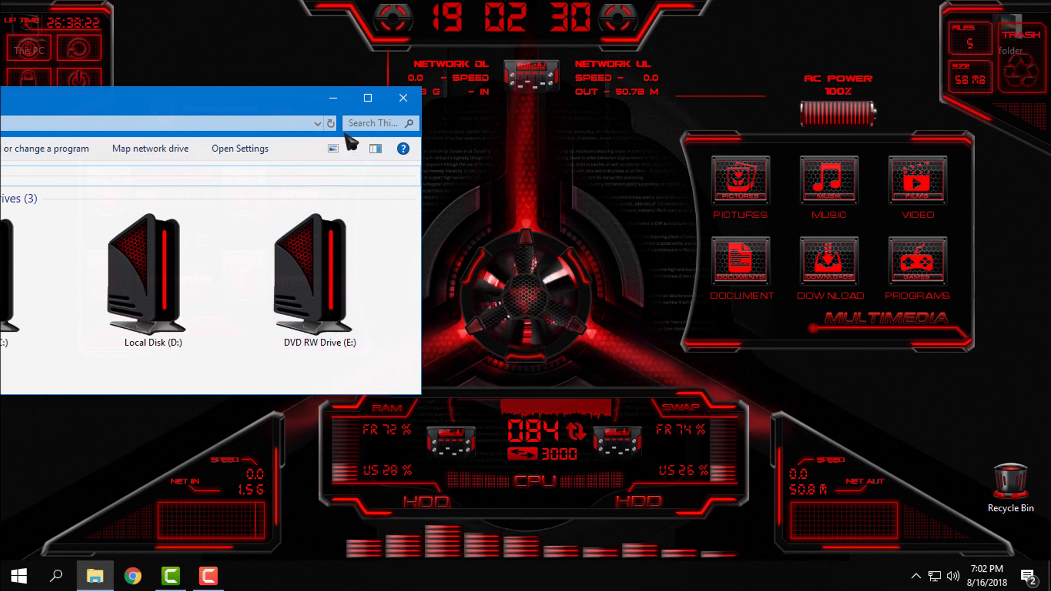
{"action": "left_click", "coordinate": [370, 98]}
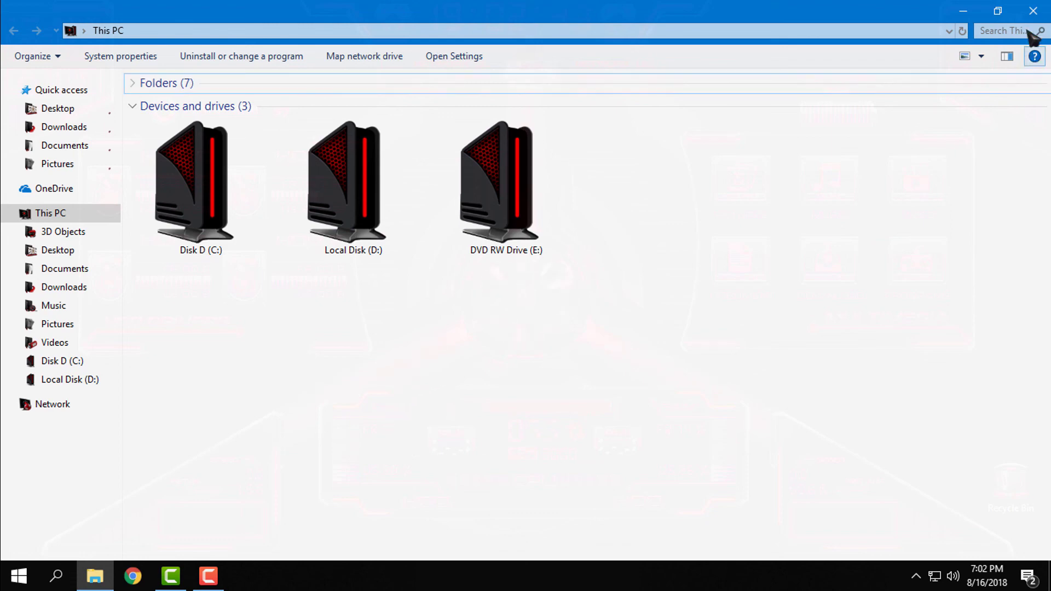
{"action": "left_click", "coordinate": [1033, 11]}
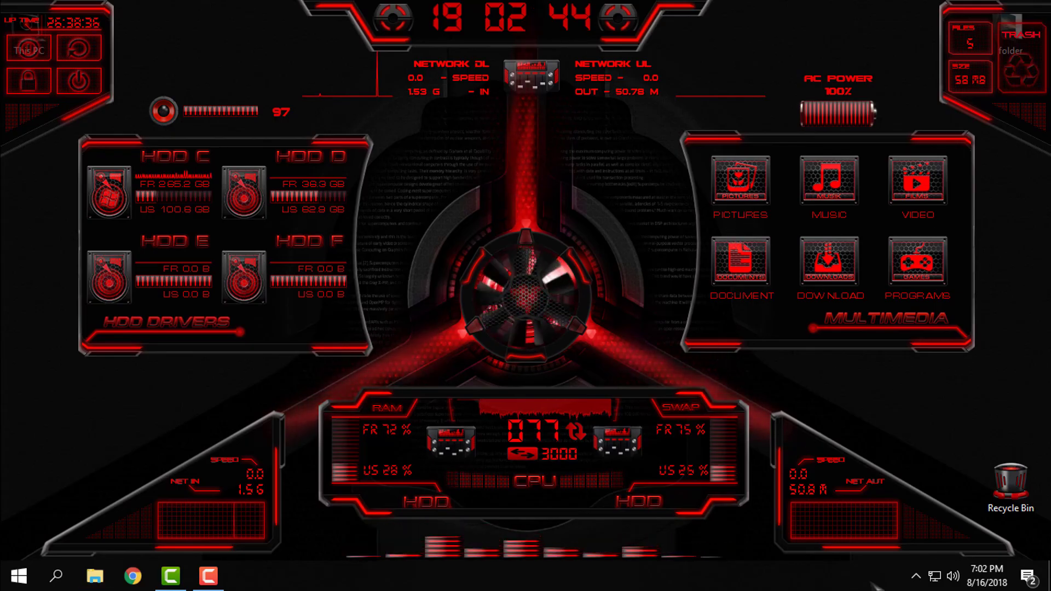
{"action": "left_click", "coordinate": [915, 576]}
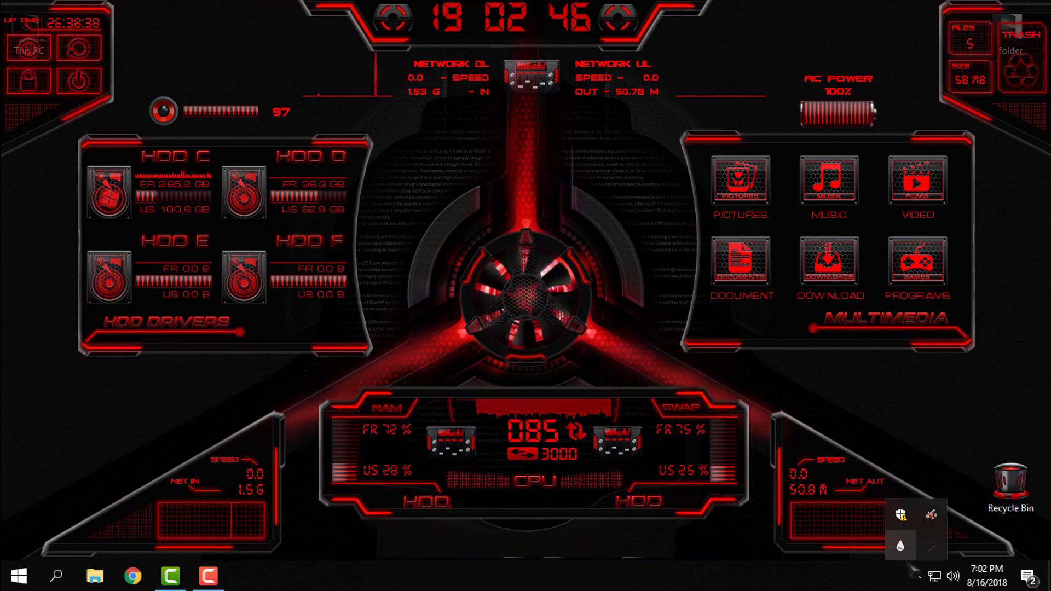
{"action": "right_click", "coordinate": [901, 545]}
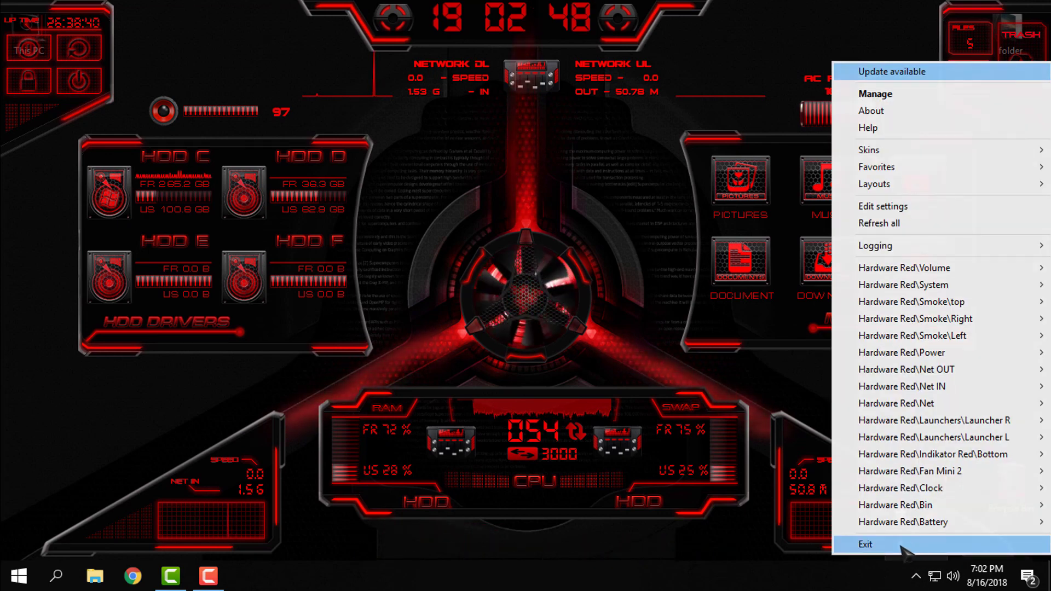
{"action": "left_click", "coordinate": [804, 374]}
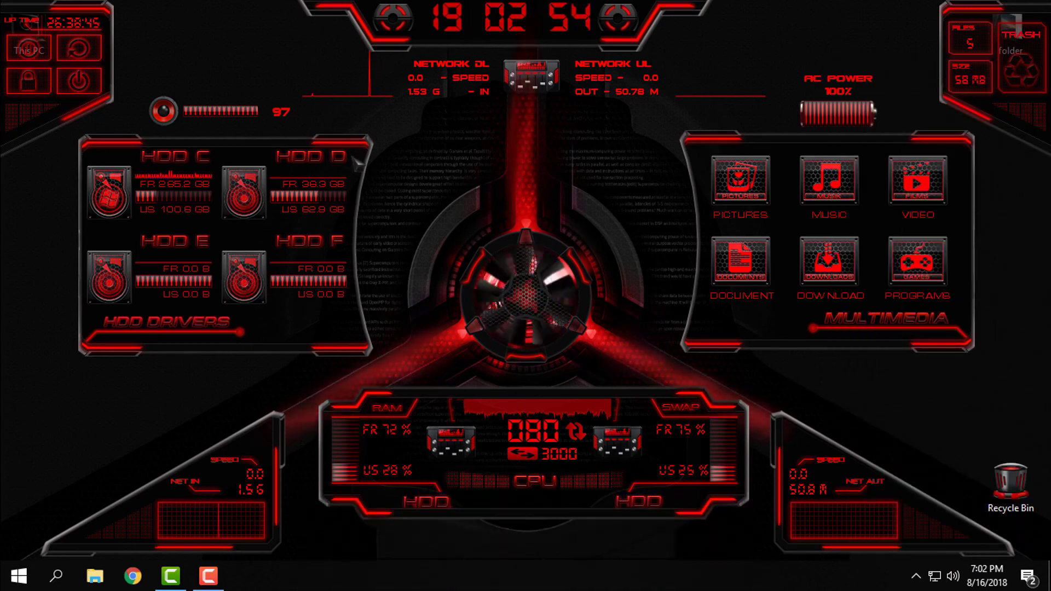
{"action": "right_click", "coordinate": [356, 162]}
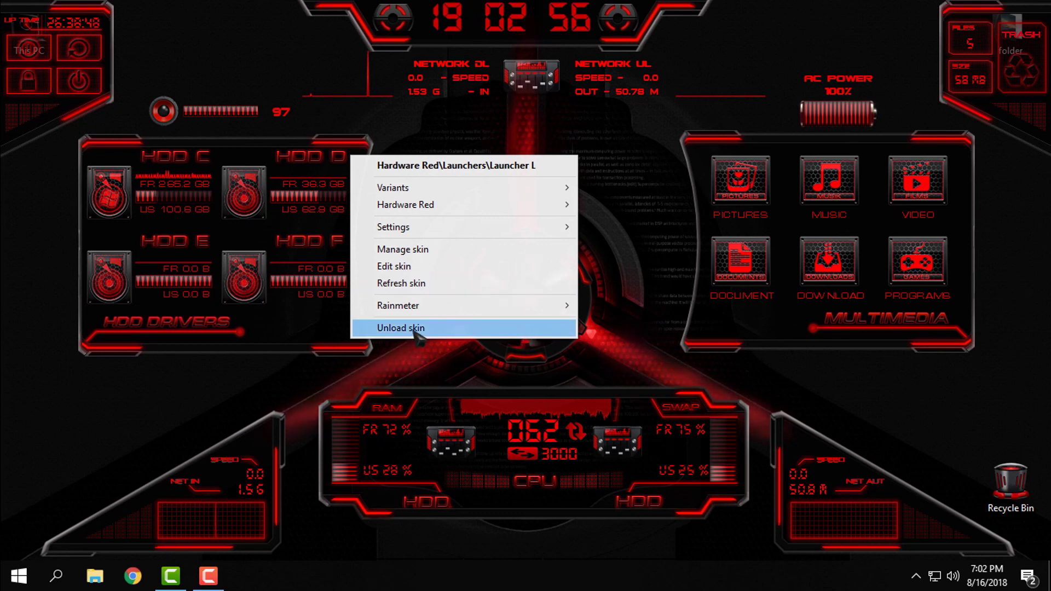
{"action": "left_click", "coordinate": [706, 131]}
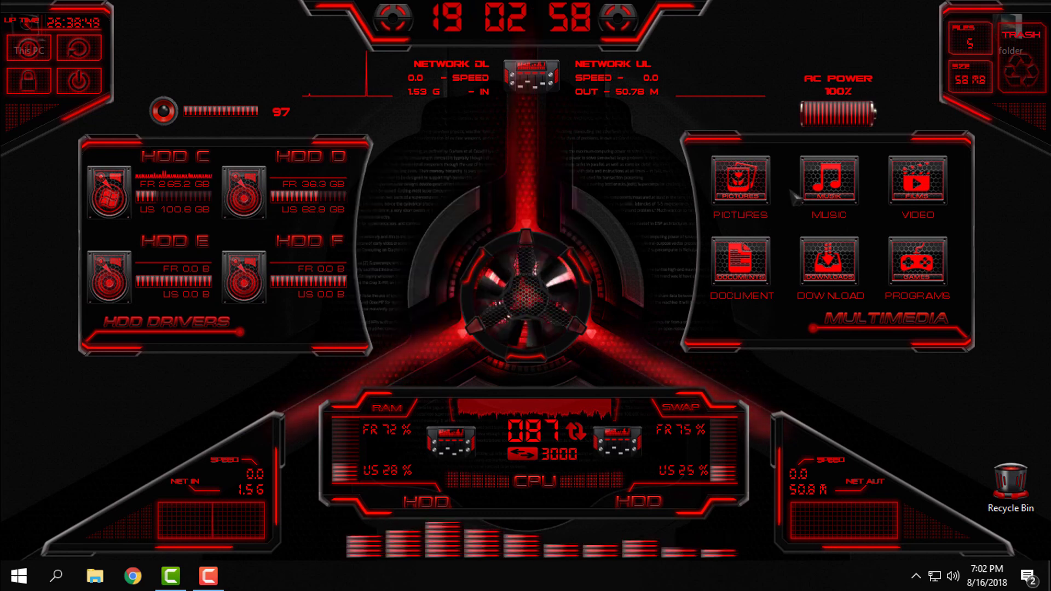